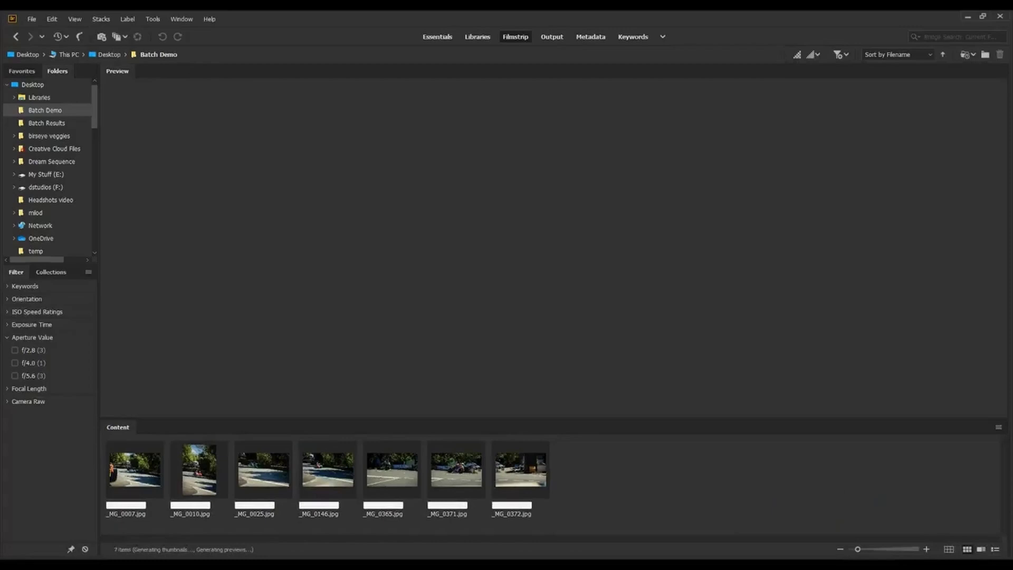
Select the seven Batch Demo photos, _MG_0007 onward, in Bridge and send them to Photoshop Batch.
left_click(161, 473)
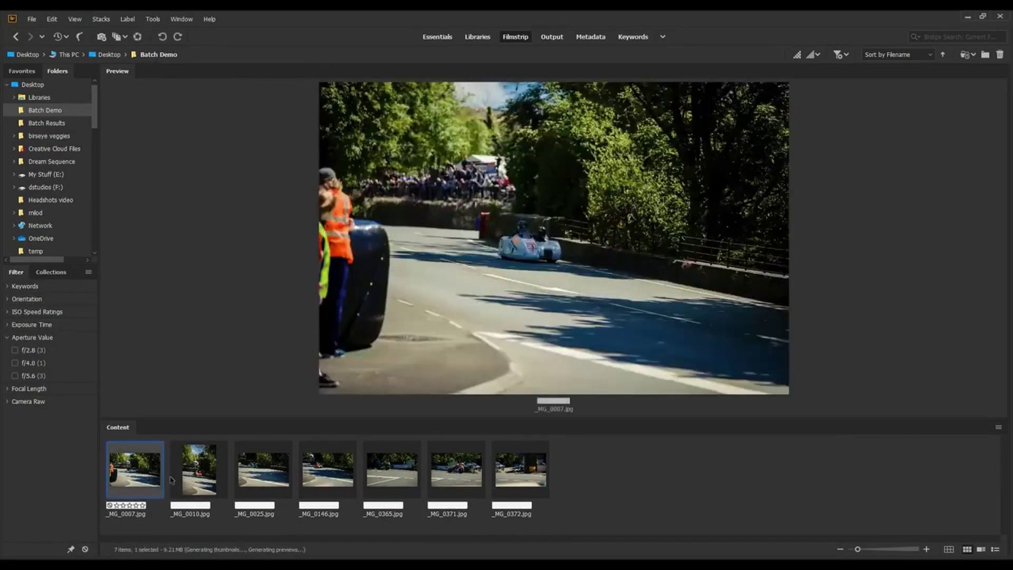
left_click(521, 471, "shift")
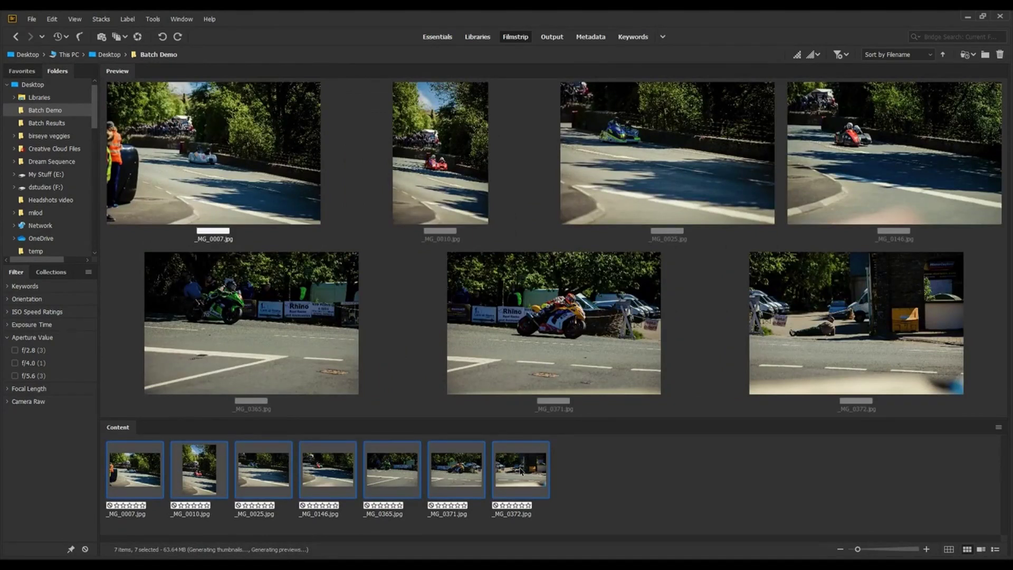
left_click(153, 20)
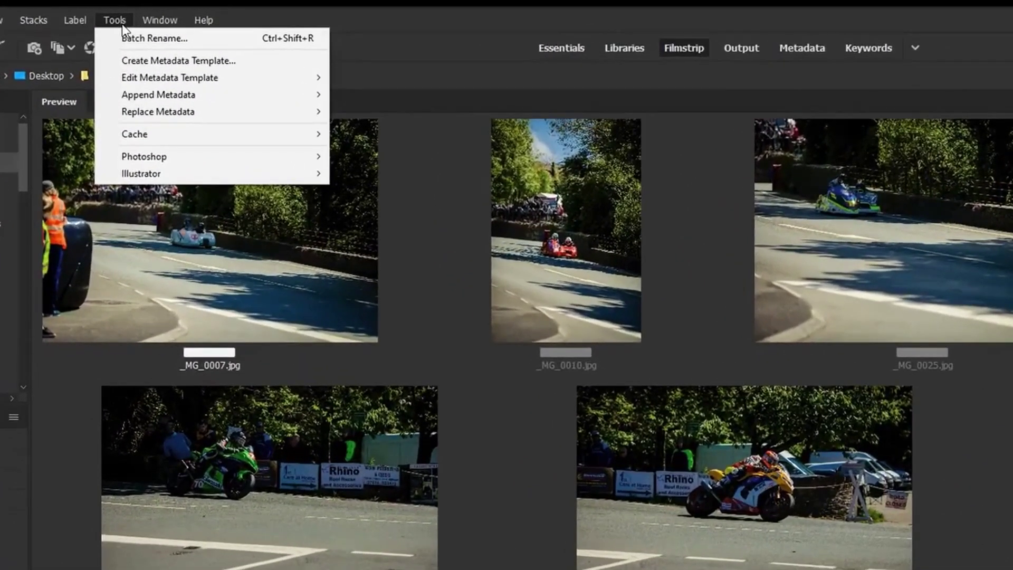
mouse_move(165, 156)
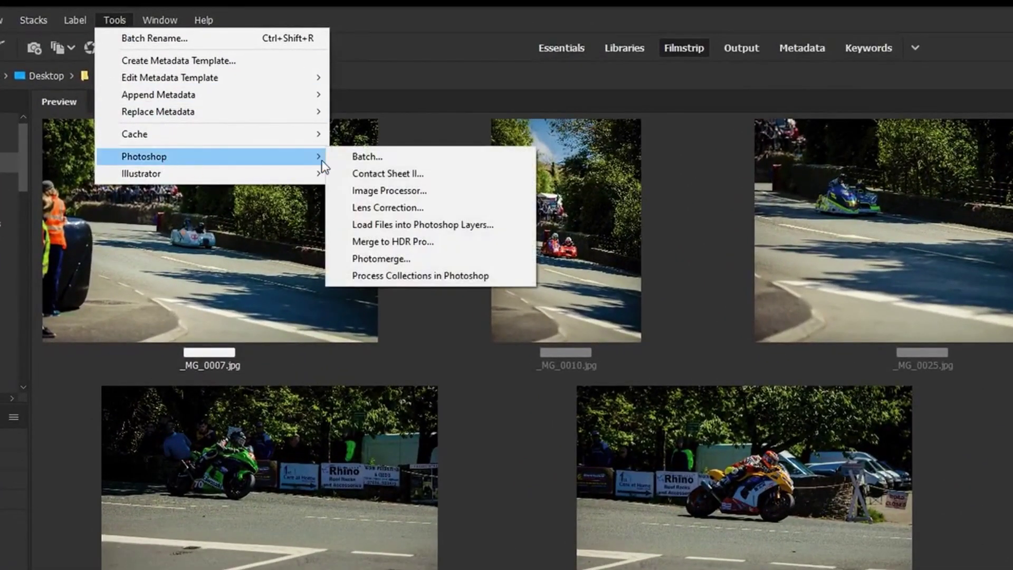
left_click(358, 157)
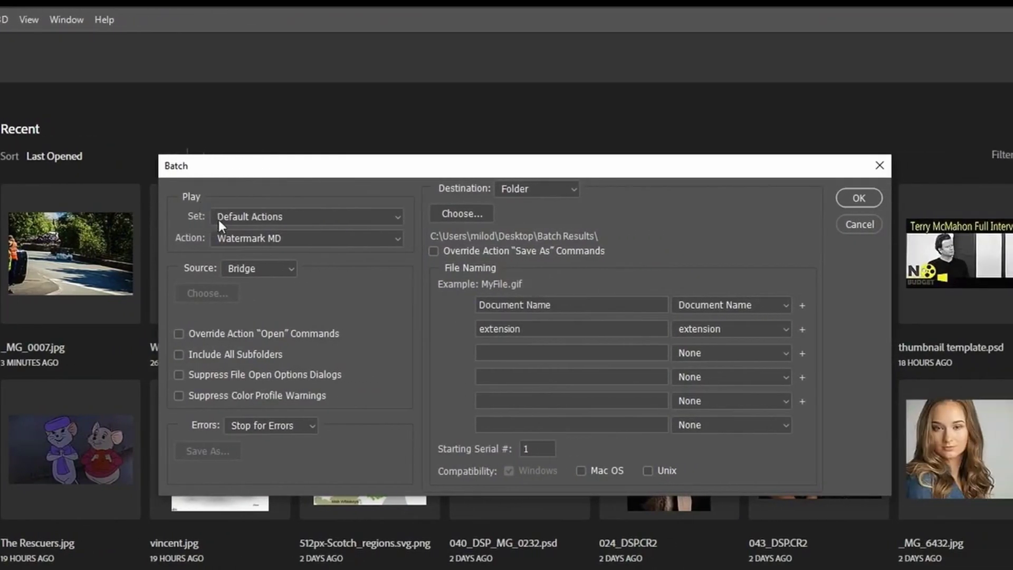
Choose the Default Actions set and the Sepia and save action for the batch.
left_click(226, 219)
left_click(227, 231)
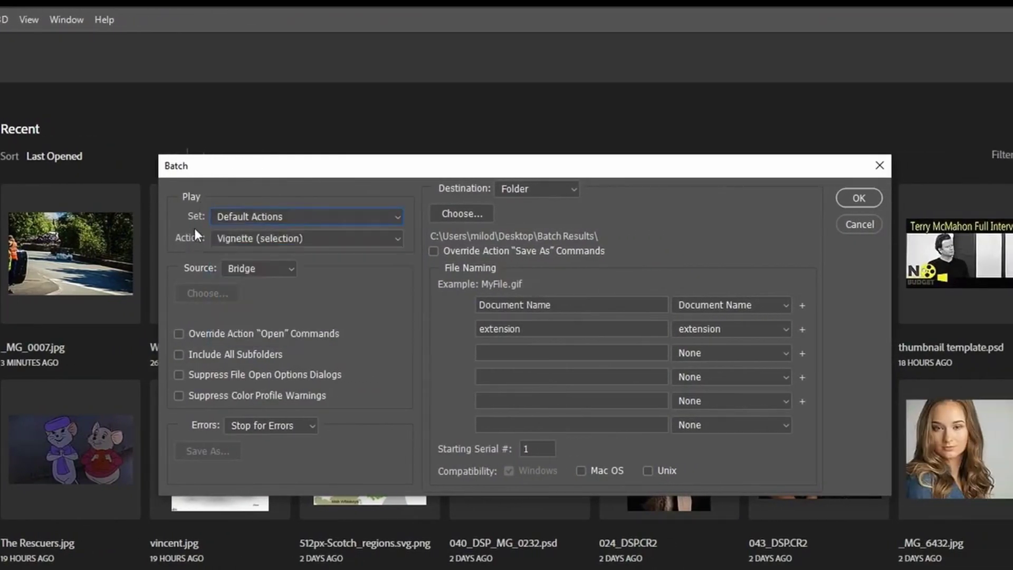
left_click(227, 218)
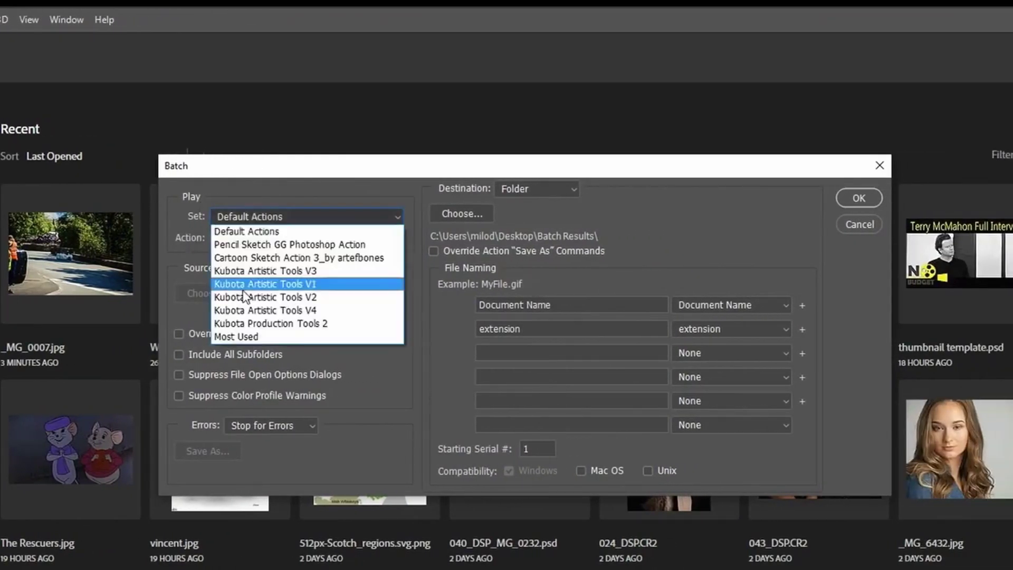
left_click(235, 235)
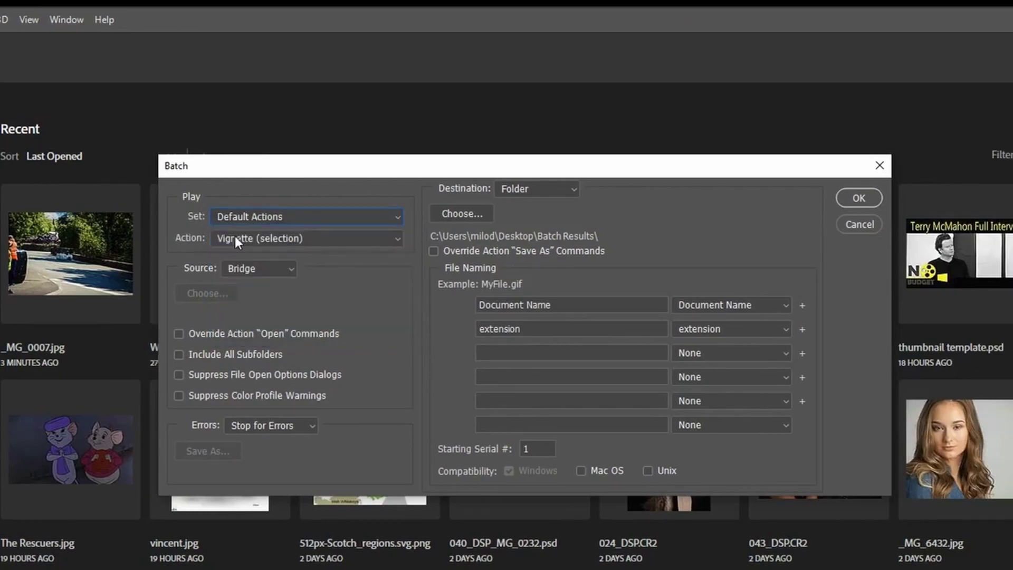
left_click(236, 238)
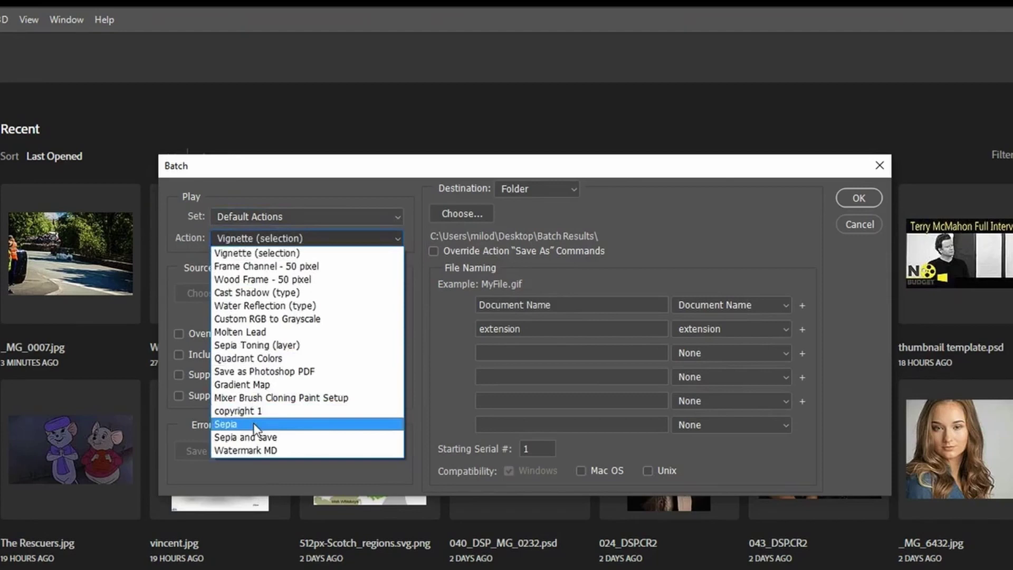
left_click(283, 438)
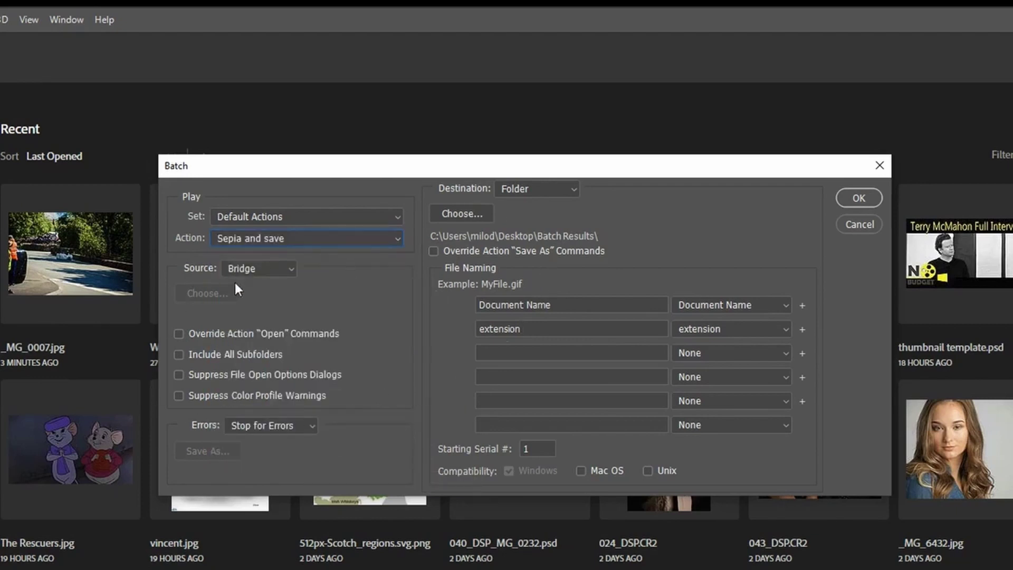
Set the batch destination to the Batch Results folder on the Desktop.
left_click(513, 191)
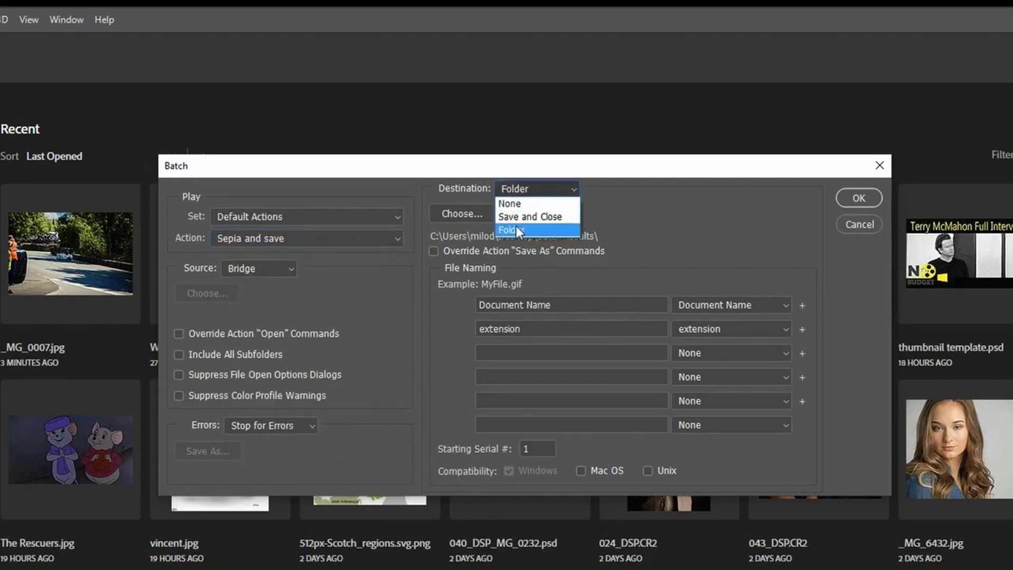
left_click(516, 230)
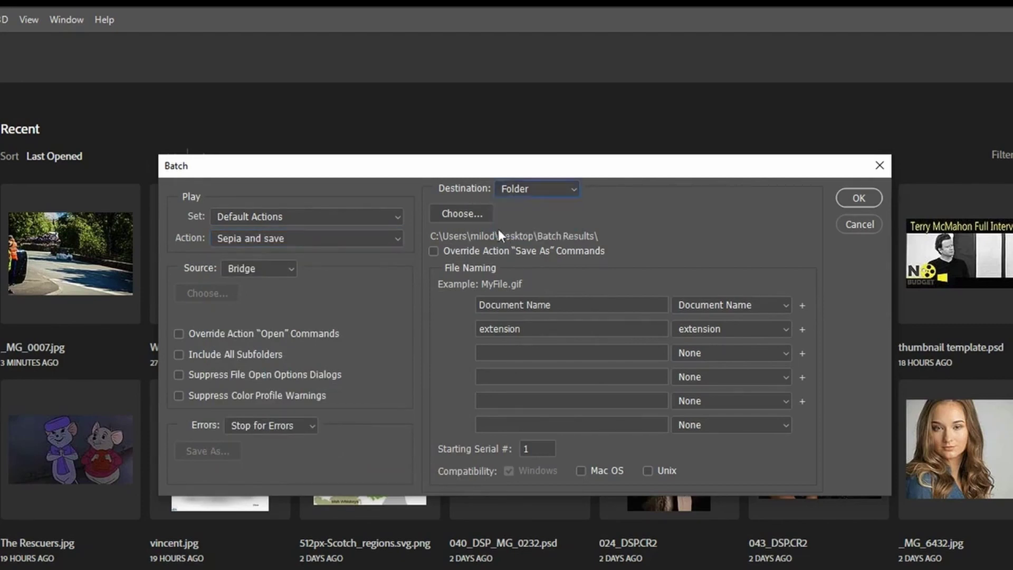
left_click(470, 216)
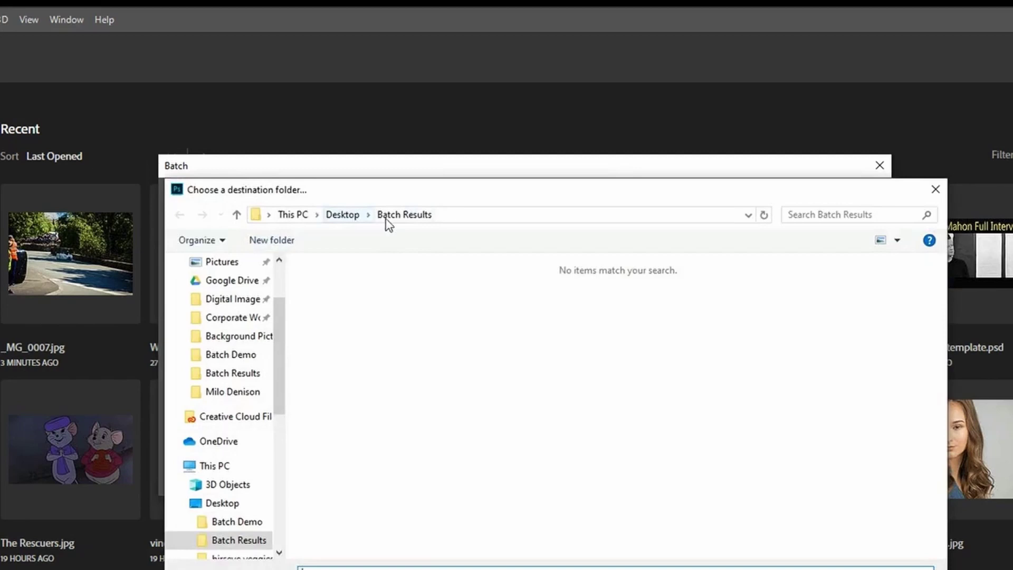
left_click(356, 218)
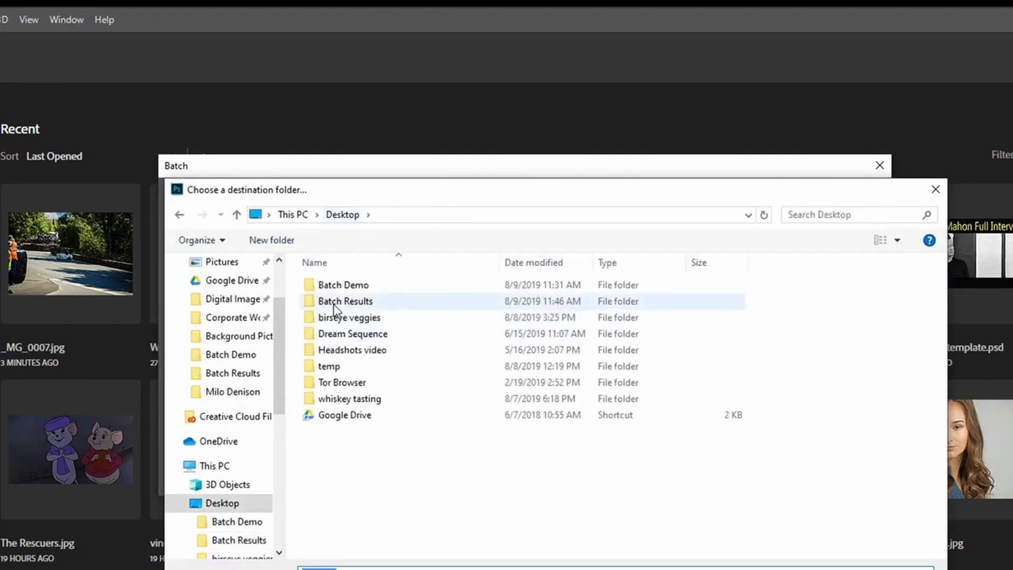
double_click(334, 304)
key("Return")
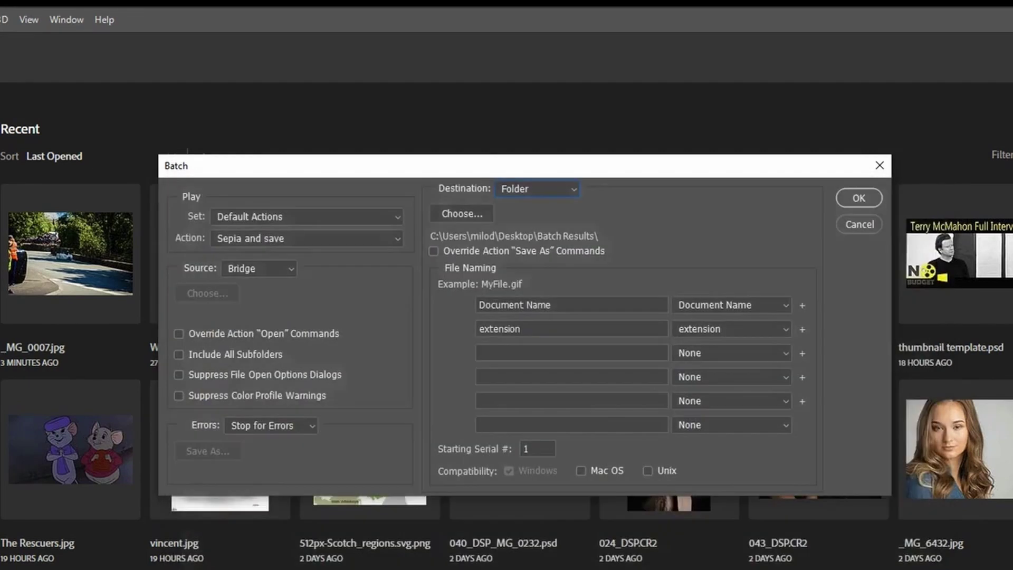
Run the Sepia and save batch on all selected photos.
left_click(864, 198)
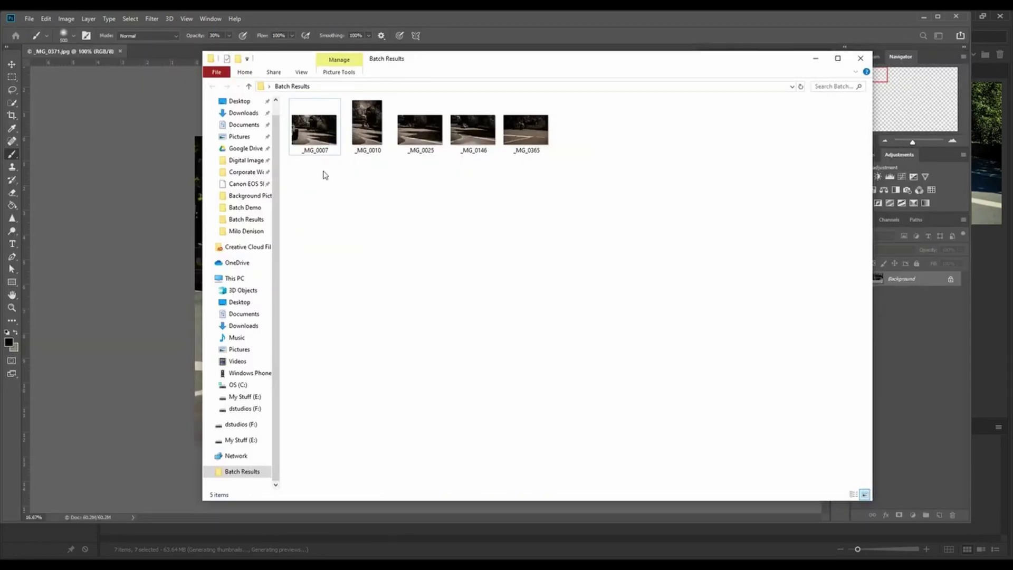
View the sepia _MG_0025 result in Photos, then close it and return to Bridge.
double_click(421, 132)
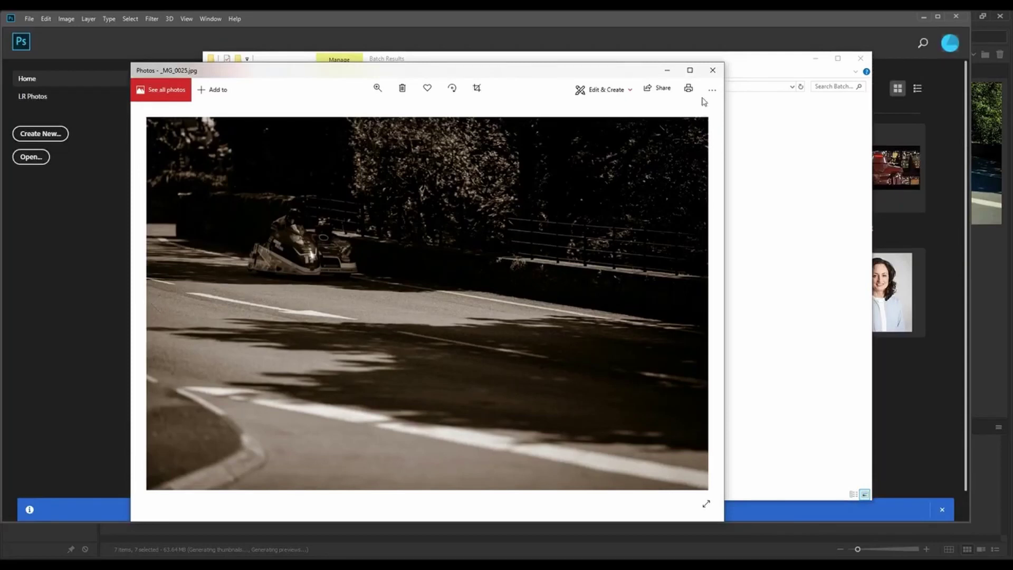
left_click(712, 70)
left_click(693, 31)
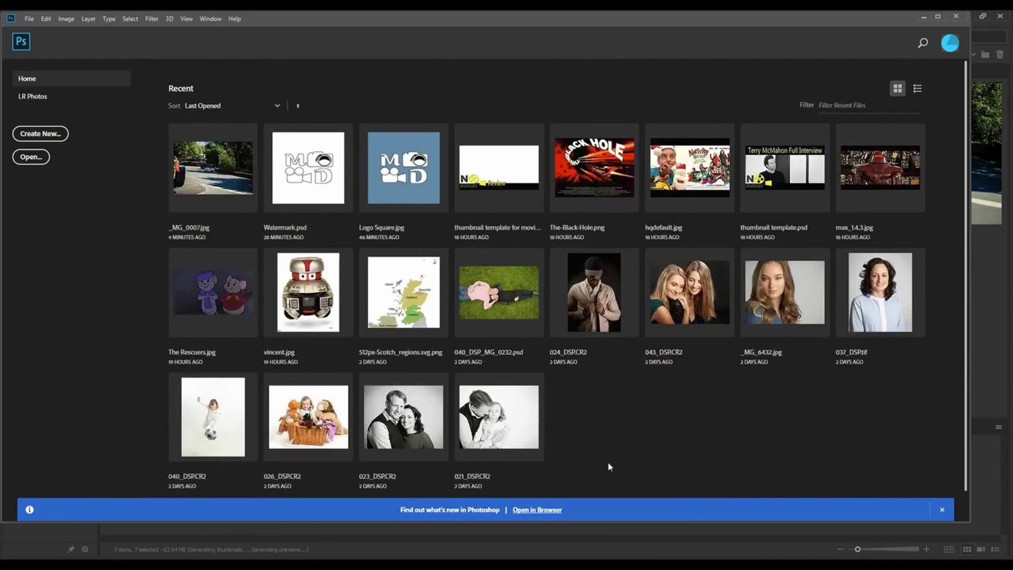
key("alt+Tab")
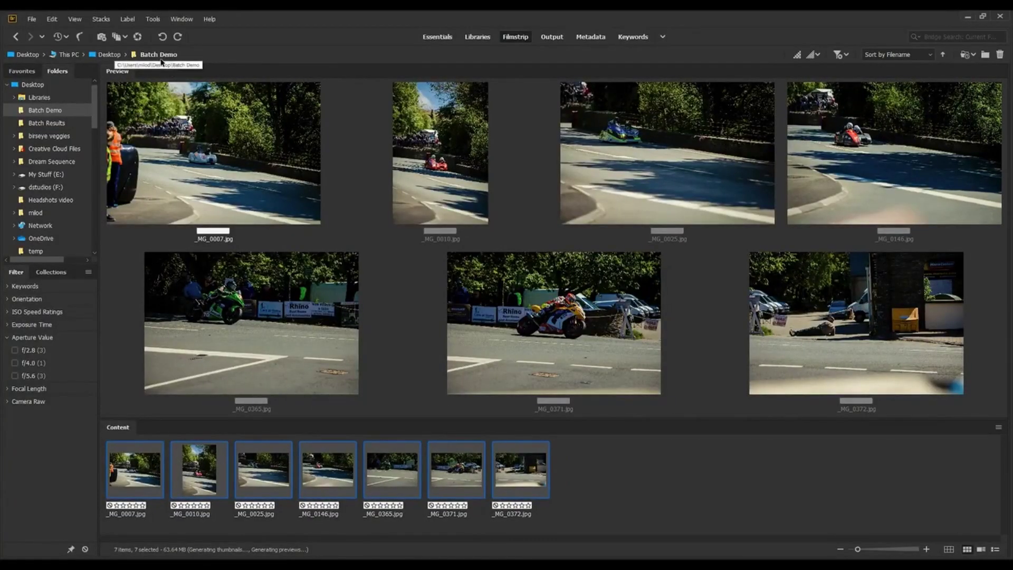
Delete all seven processed files from Batch Results, then switch back to Photoshop.
mouse_move(406, 566)
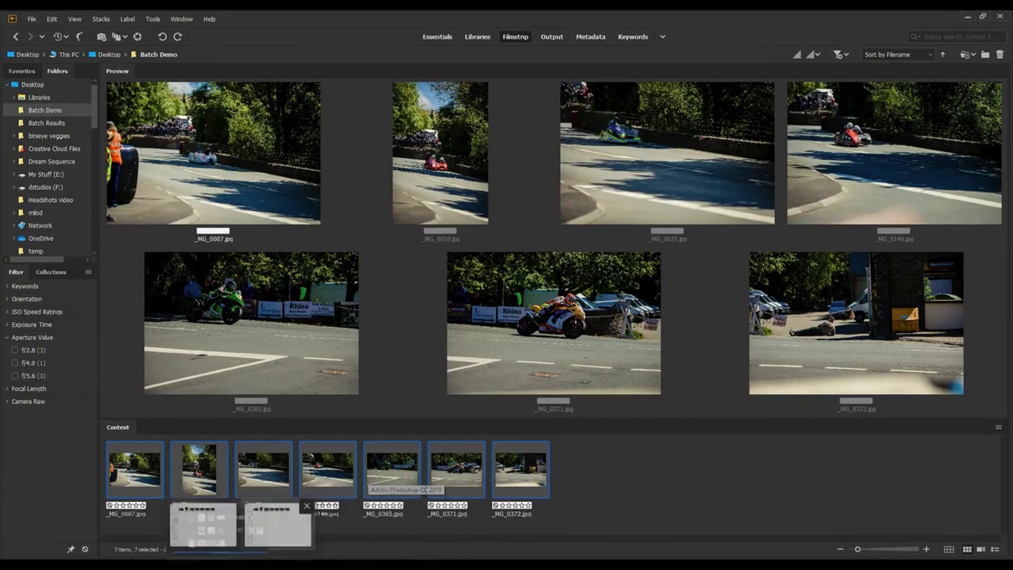
left_click(295, 525)
left_click_drag(722, 199, 311, 136)
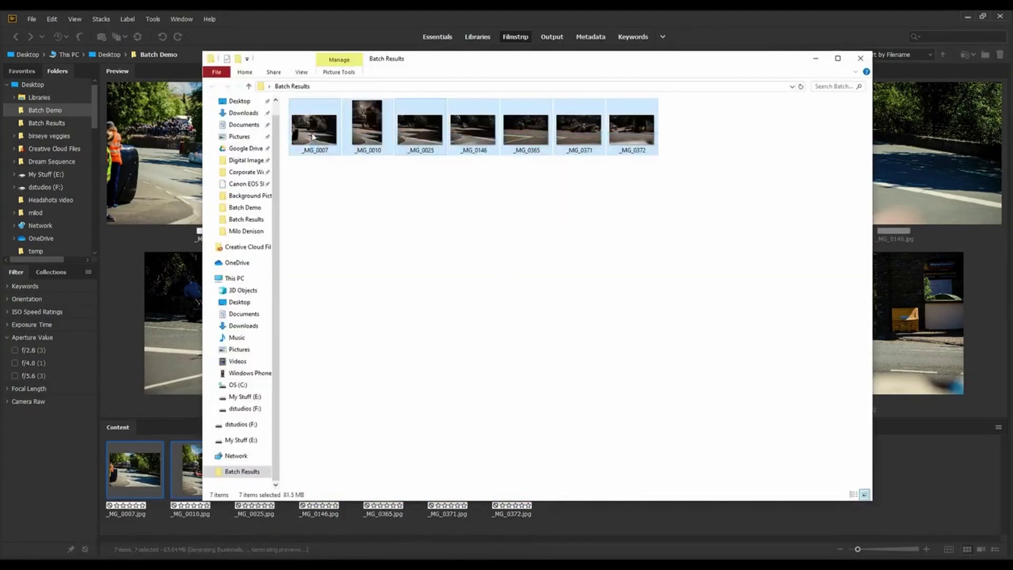
key("Delete")
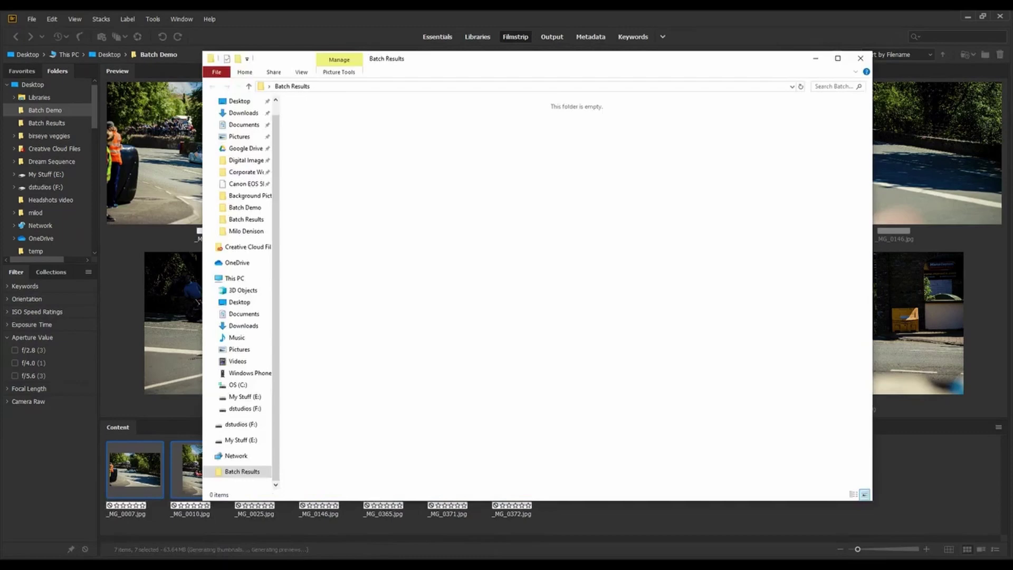
key("alt+Tab")
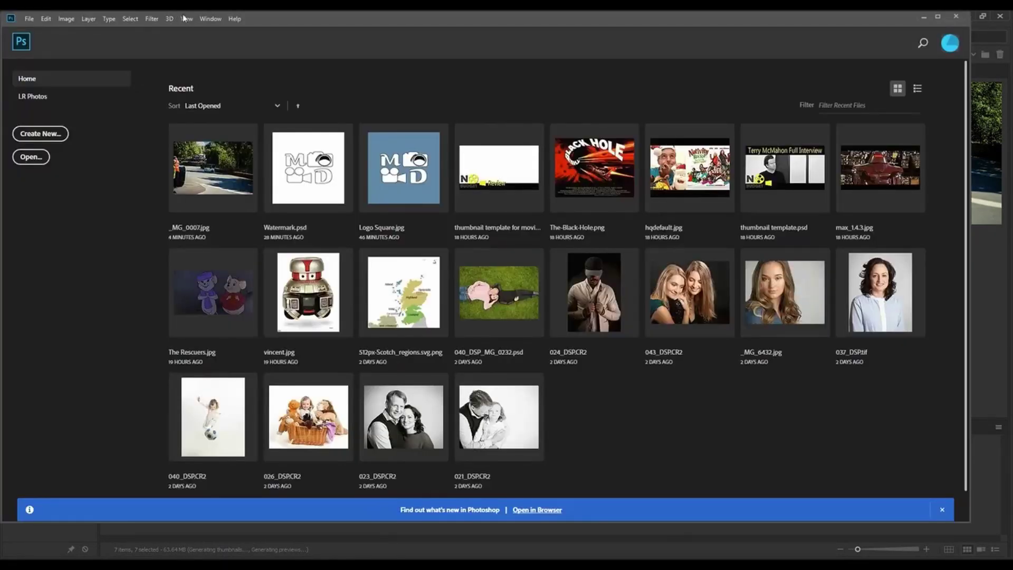
Start a Batch run of the Watermark MD action, saving output into Batch Results.
left_click(29, 18)
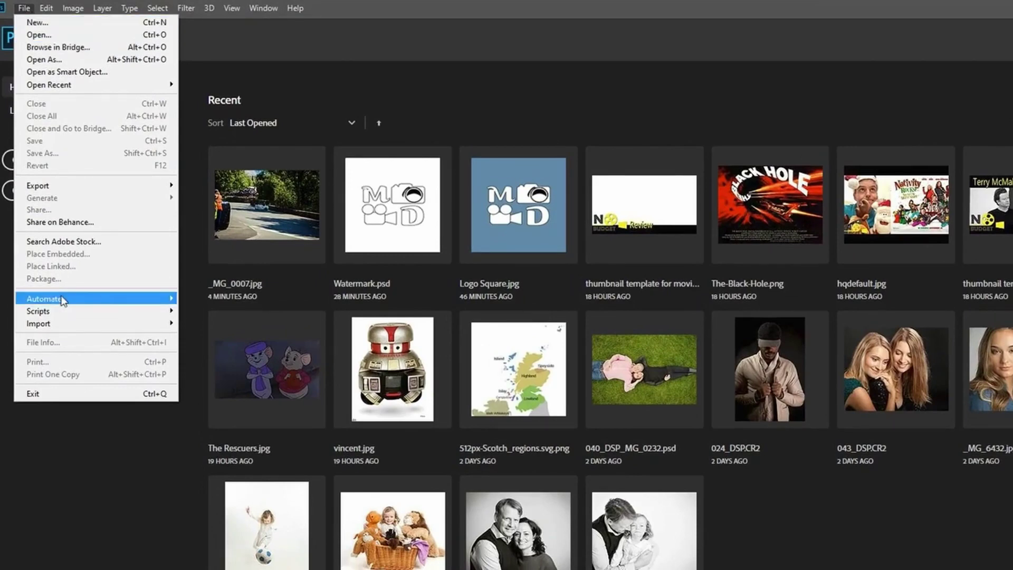
mouse_move(63, 300)
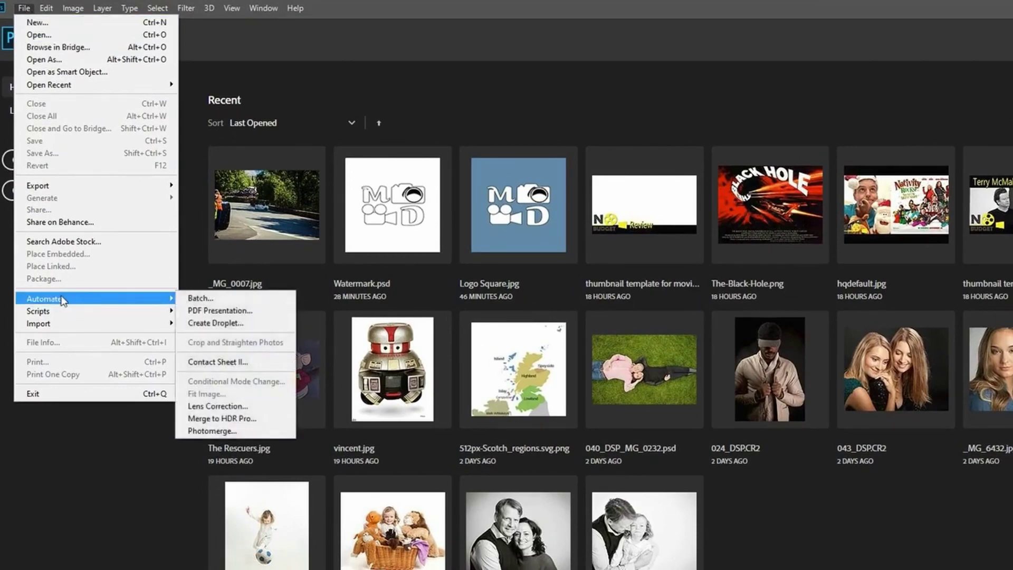
left_click(208, 302)
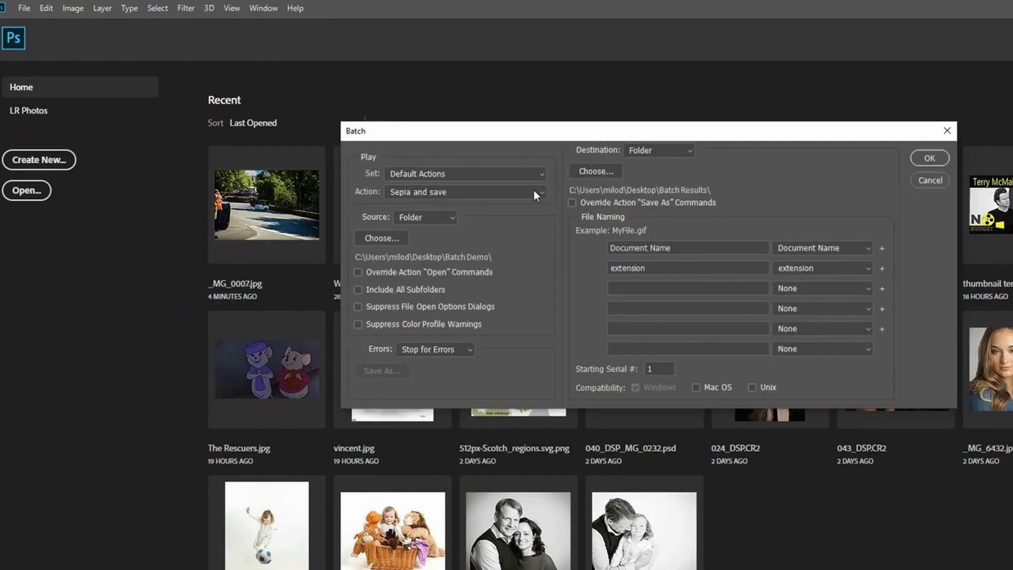
left_click(533, 193)
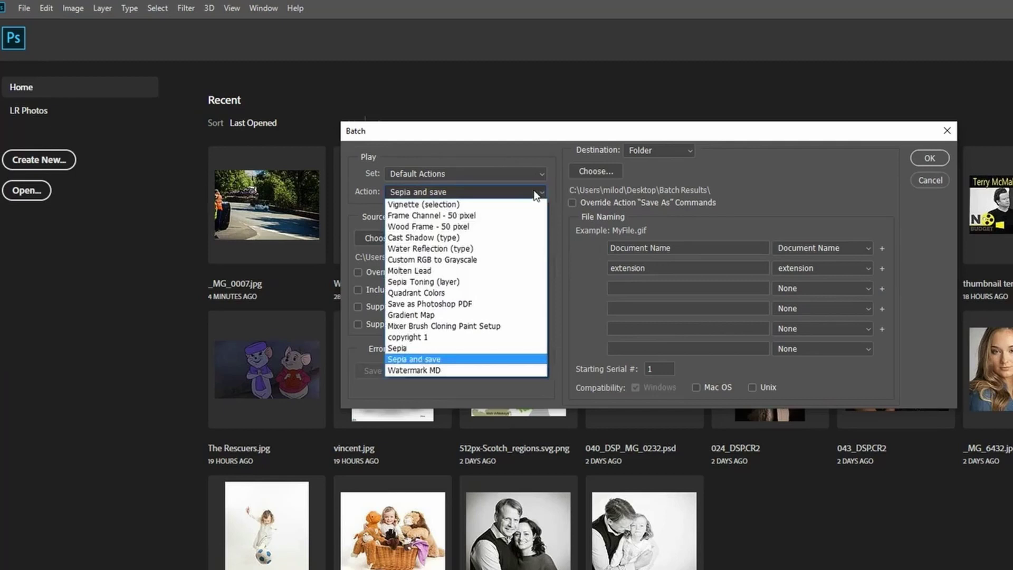
left_click(452, 371)
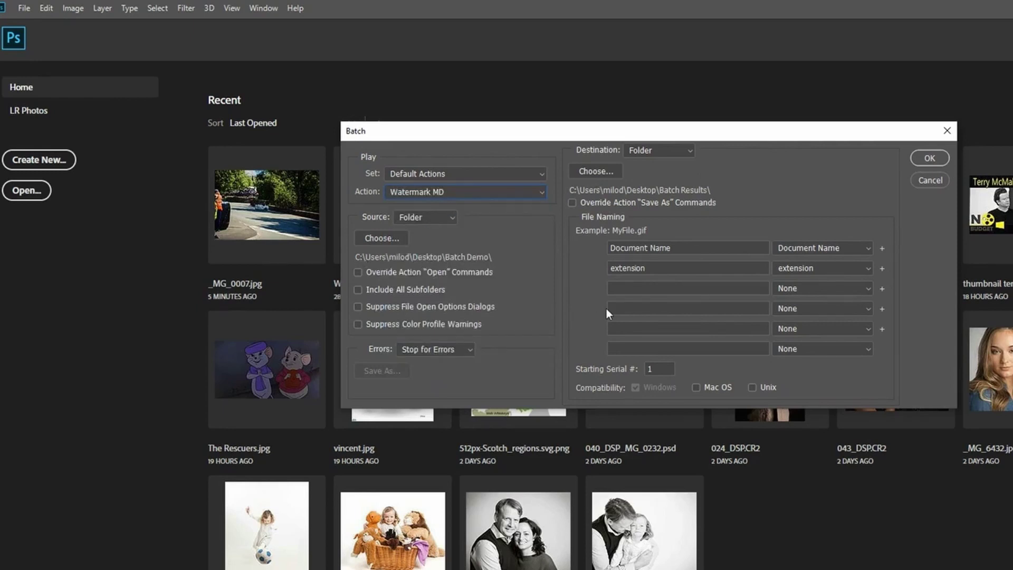
left_click(596, 172)
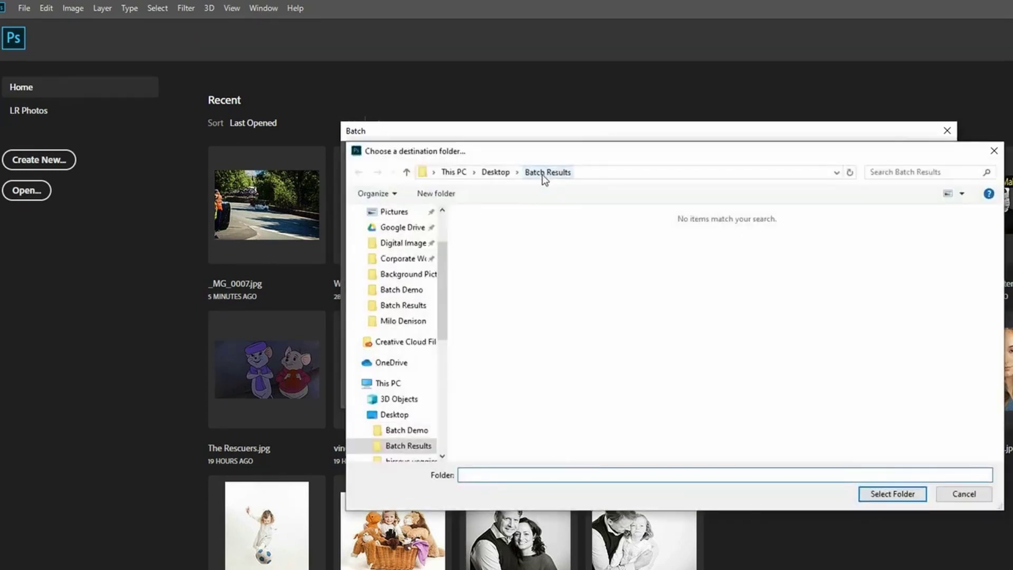
left_click(893, 493)
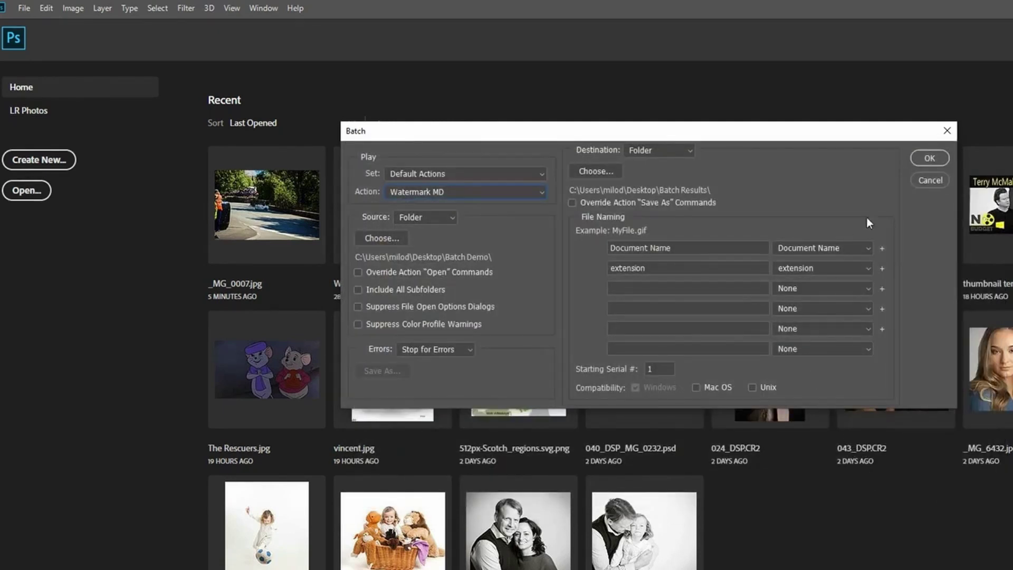
left_click(930, 158)
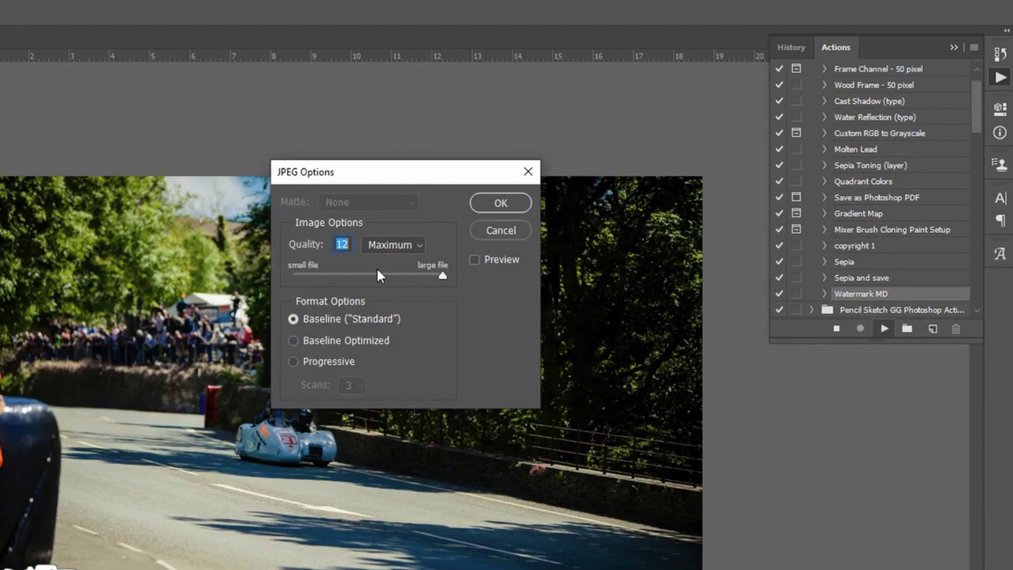
Accept JPEG Options for two photos, then cancel, stop the batch and close the photo.
left_click(498, 203)
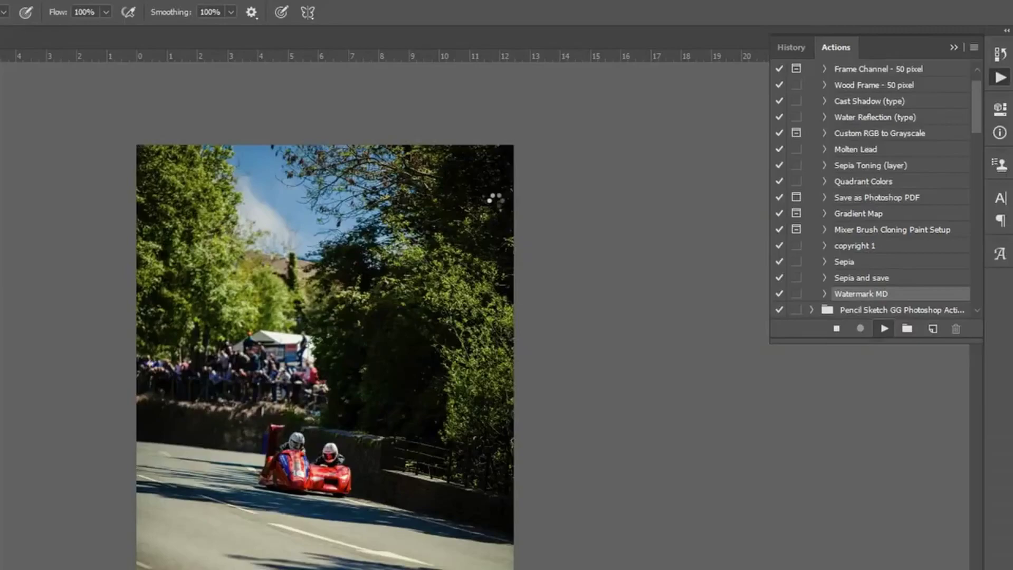
left_click(499, 203)
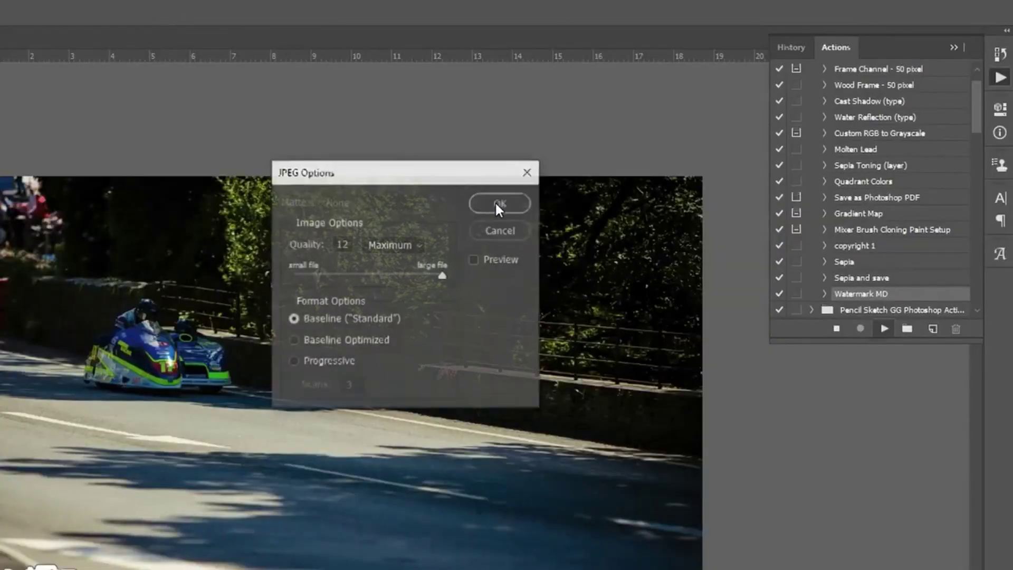
left_click(495, 231)
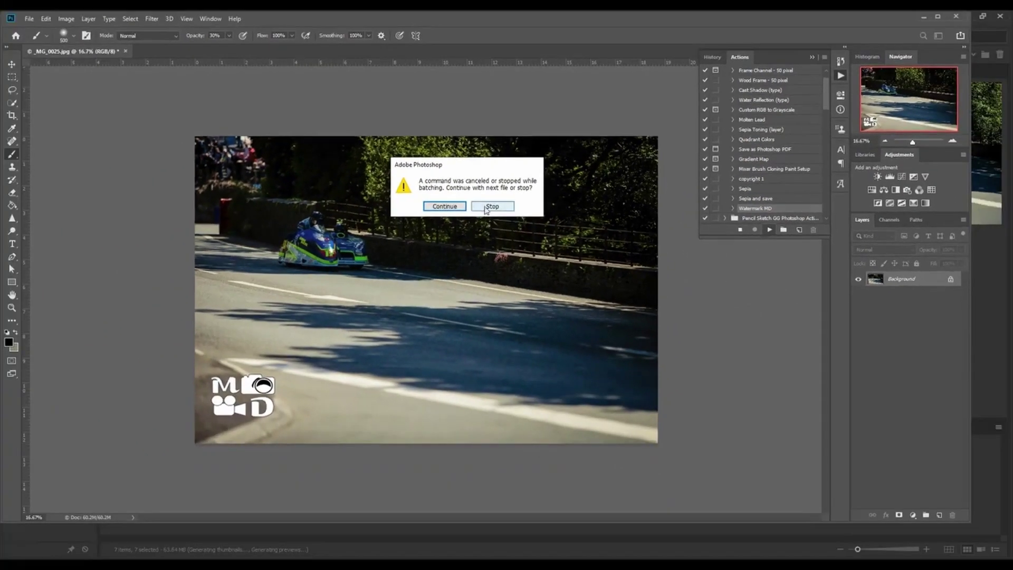
key("Return")
left_click(125, 51)
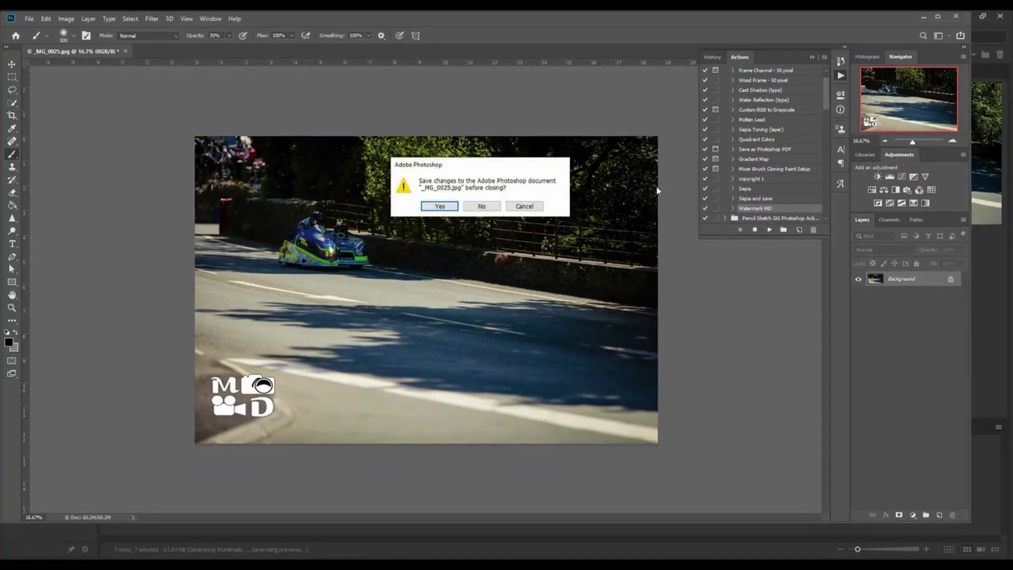
Discard the watermarked photo, open _MG_0007.jpg, and expand the Sepia and save and Watermark MD actions.
left_click(482, 207)
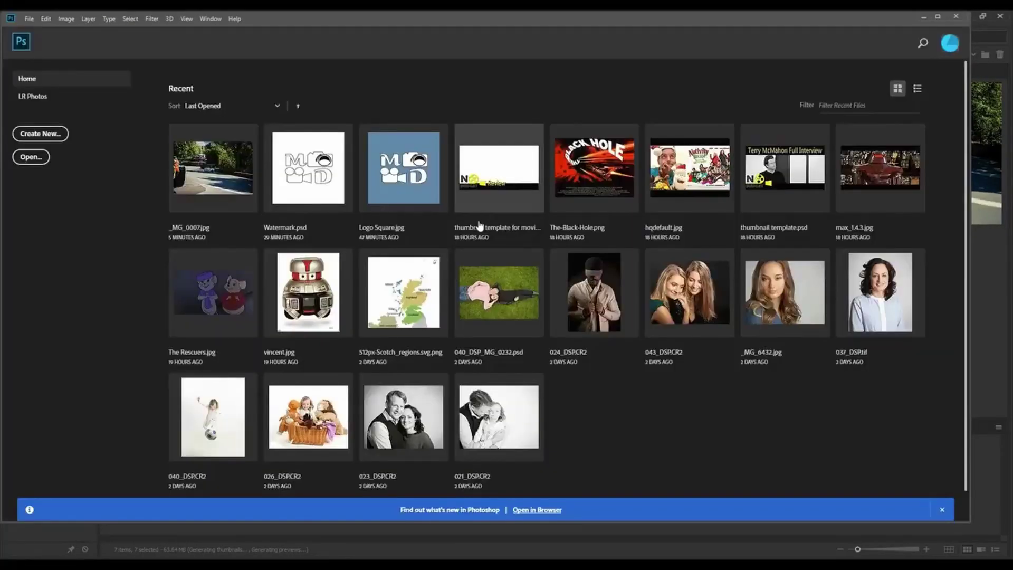
left_click(237, 168)
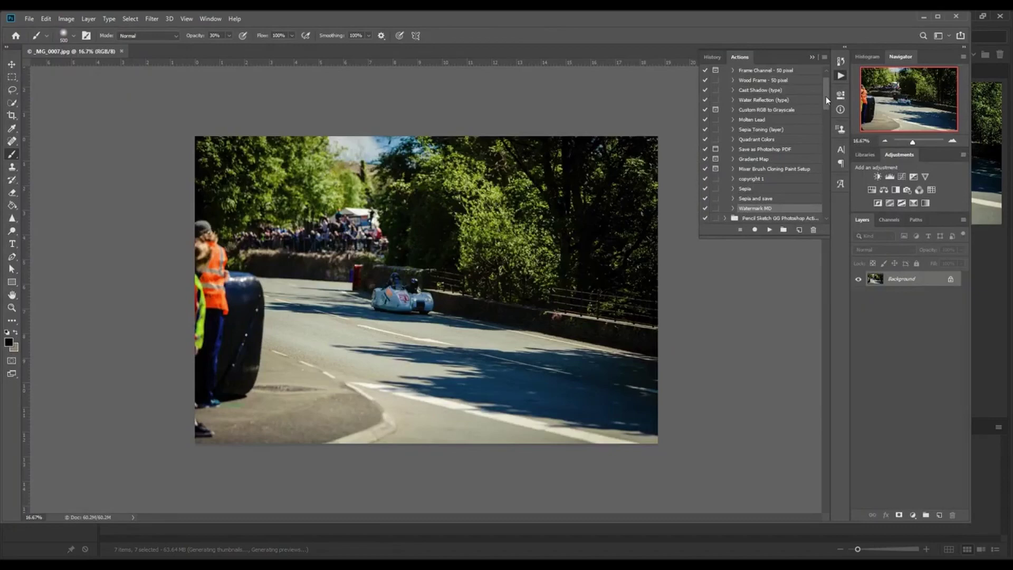
left_click(732, 199)
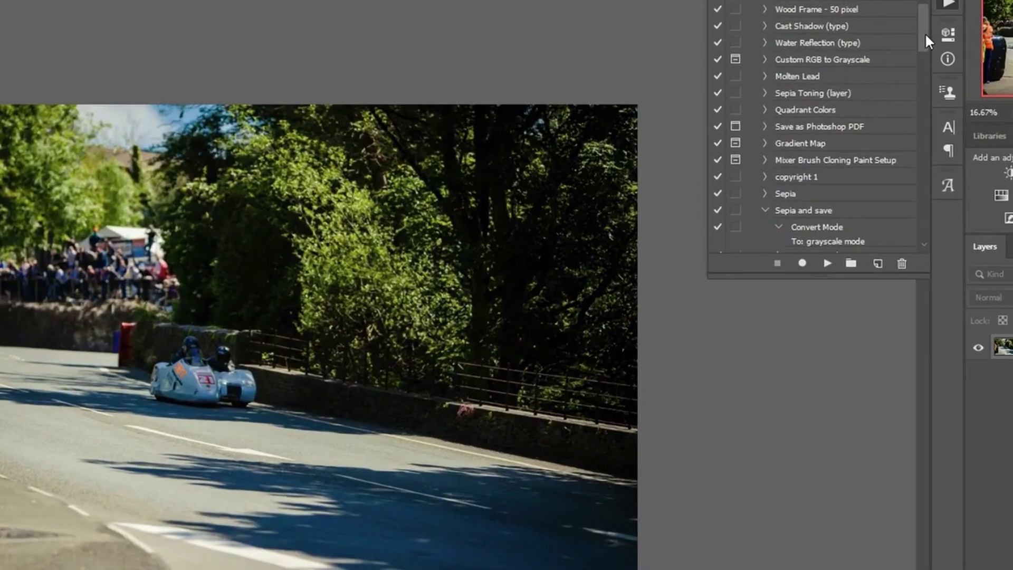
left_click_drag(846, 82, 843, 108)
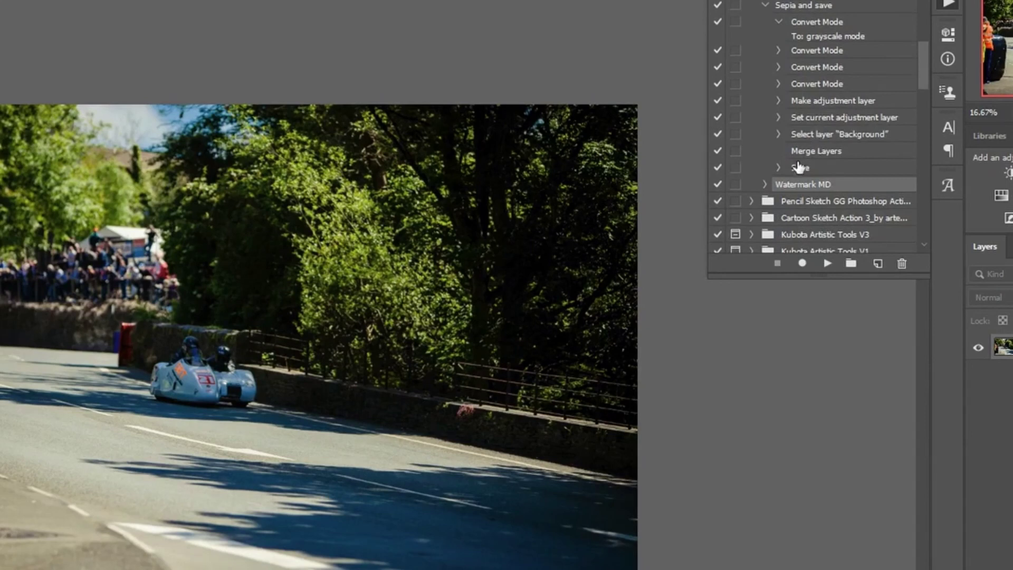
left_click(765, 184)
mouse_move(920, 55)
left_mouse_down()
mouse_move(922, 83)
mouse_move(923, 70)
left_mouse_up()
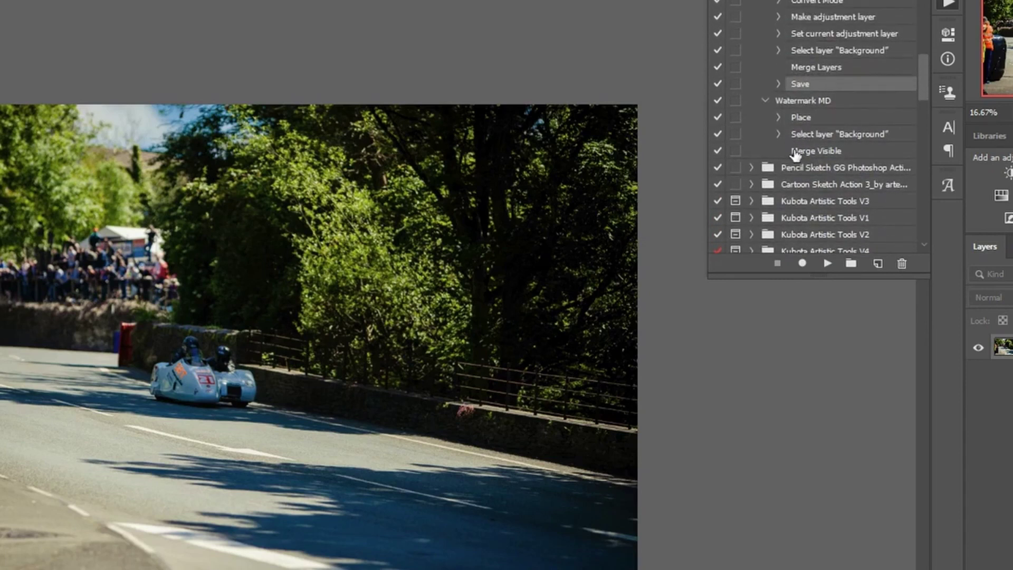
left_click(795, 153)
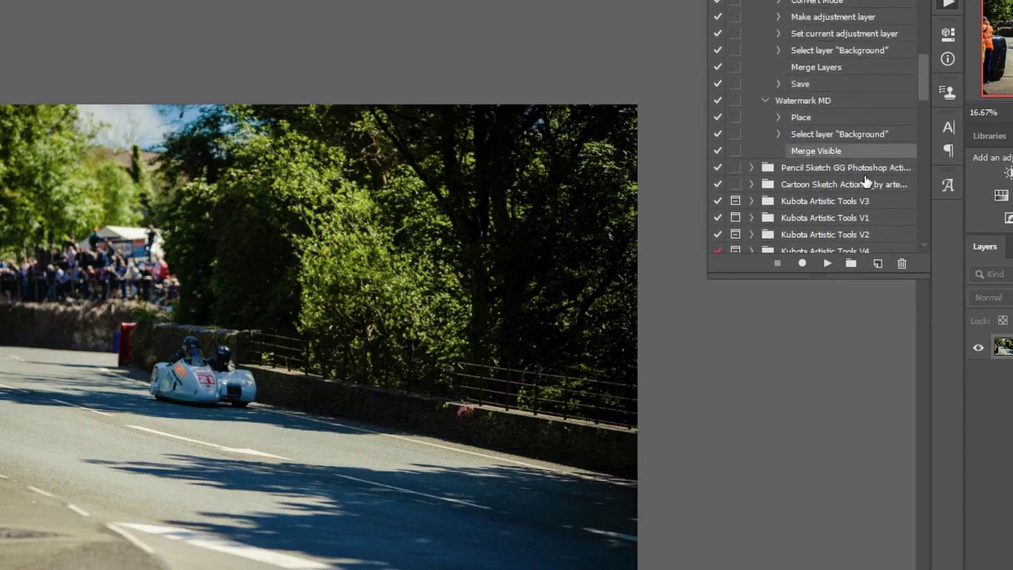
Play Watermark MD on _MG_0007 and start recording new steps into the action.
left_click(787, 102)
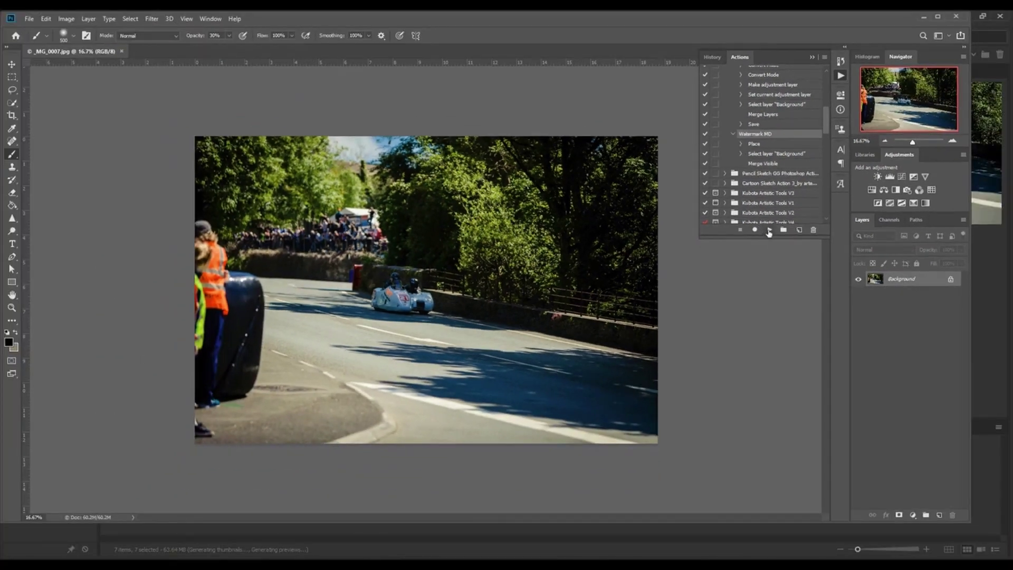
left_click(770, 231)
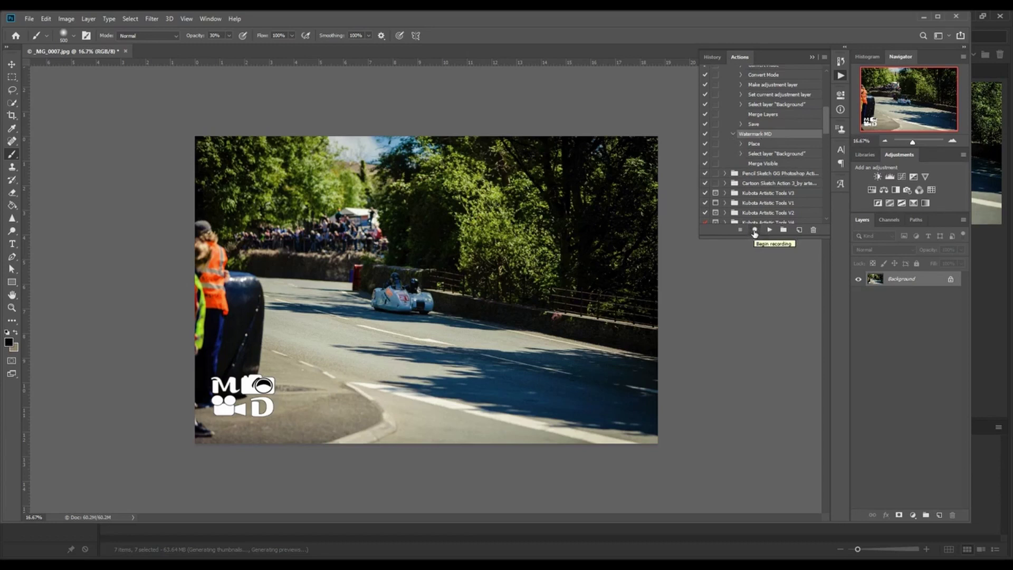
left_click(755, 231)
Record a Save As of _MG_0007.jpg into Batch Results, replacing the old file, then stop recording.
left_click(29, 19)
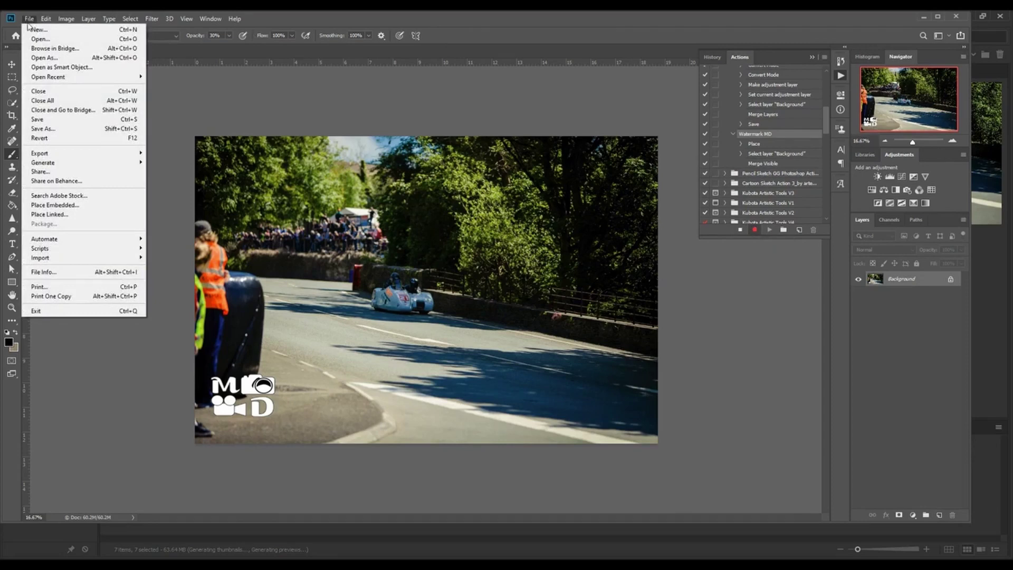
left_click(50, 131)
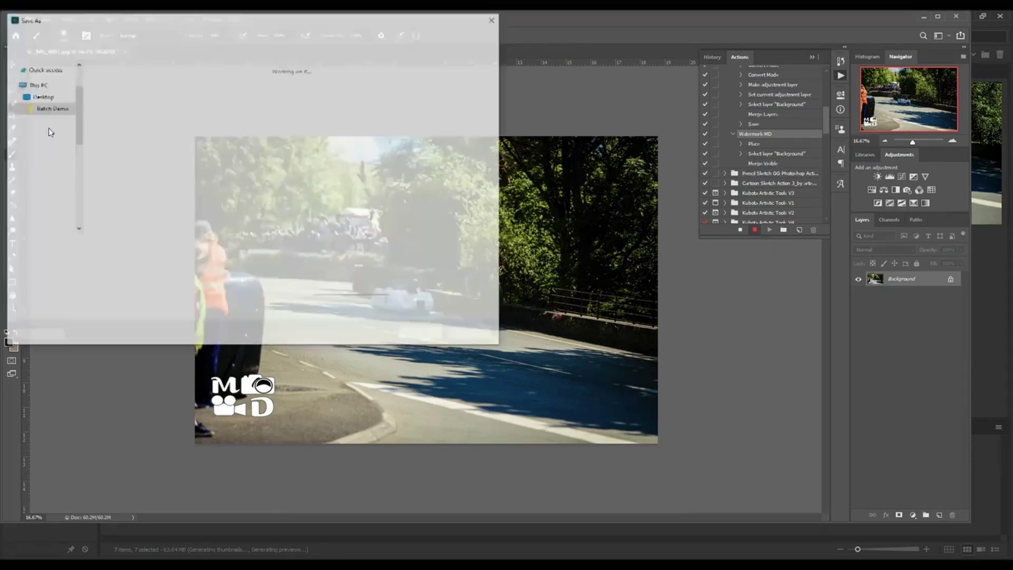
left_click(117, 34)
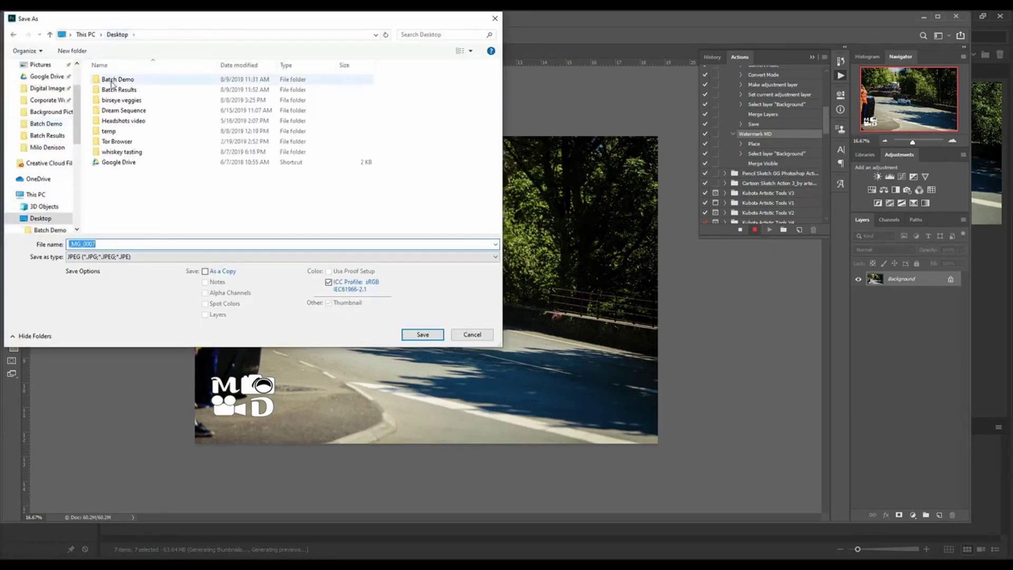
double_click(129, 91)
key("Tab")
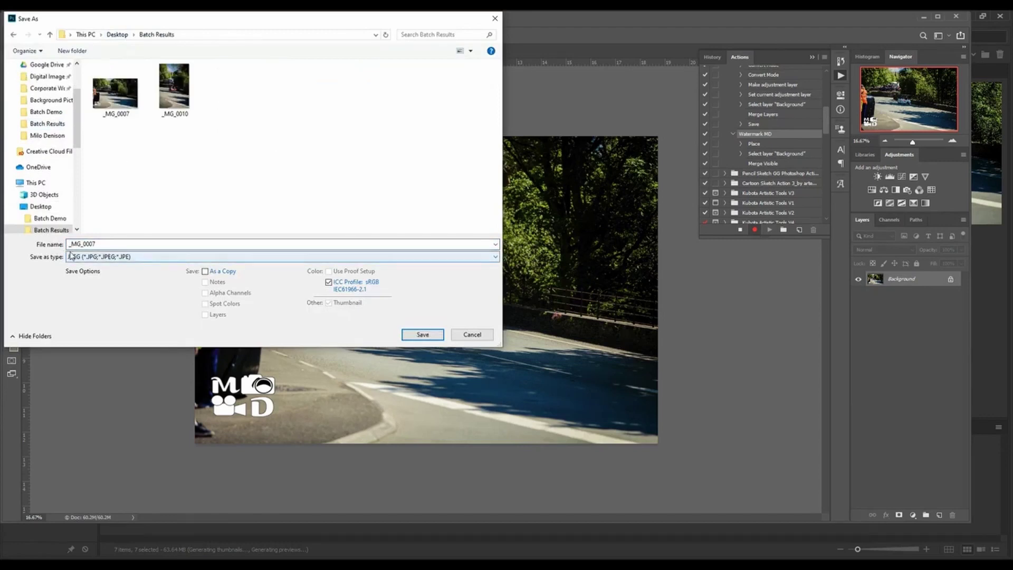
left_click(422, 335)
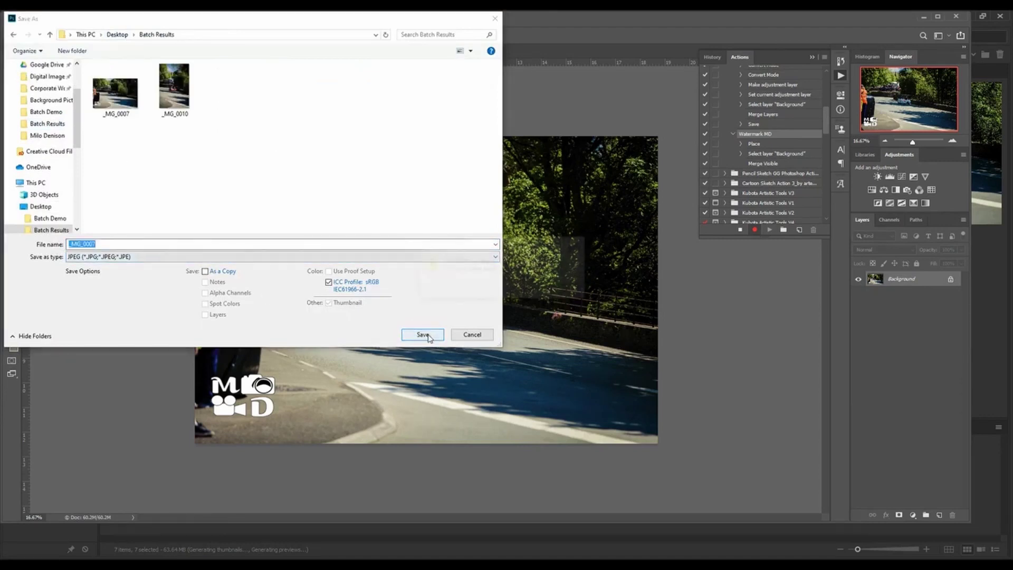
left_click(530, 293)
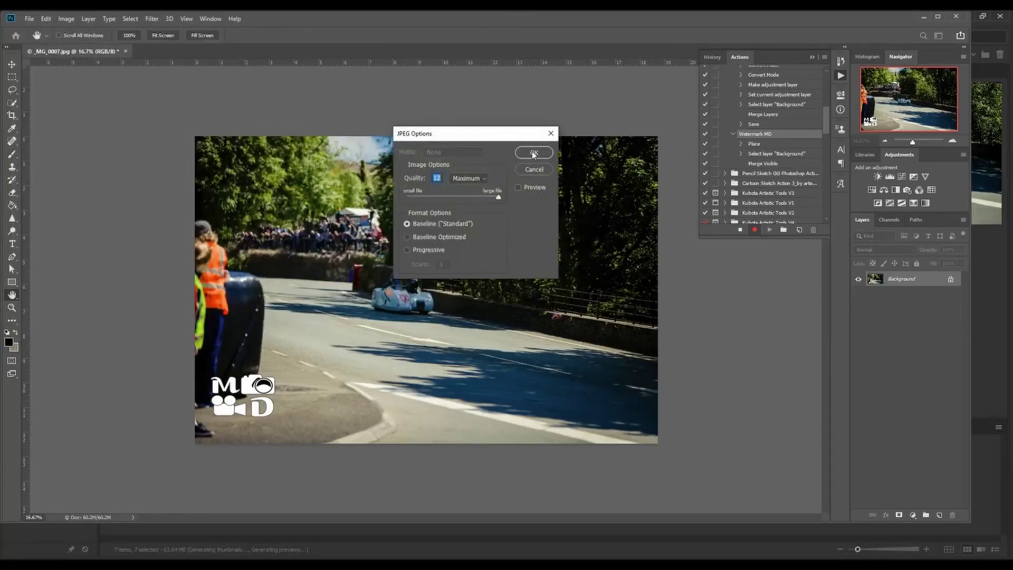
left_click(533, 154)
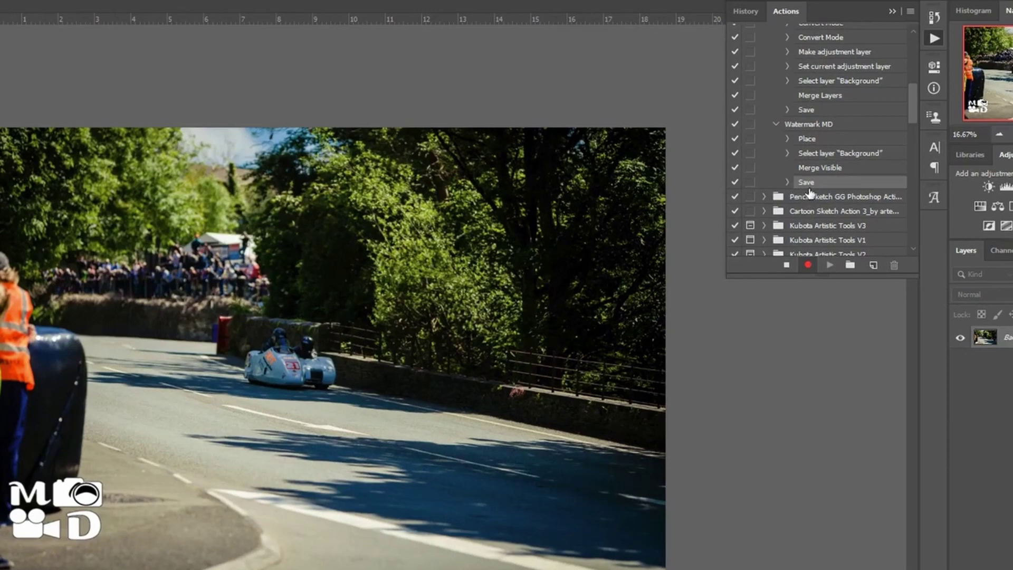
left_click(787, 267)
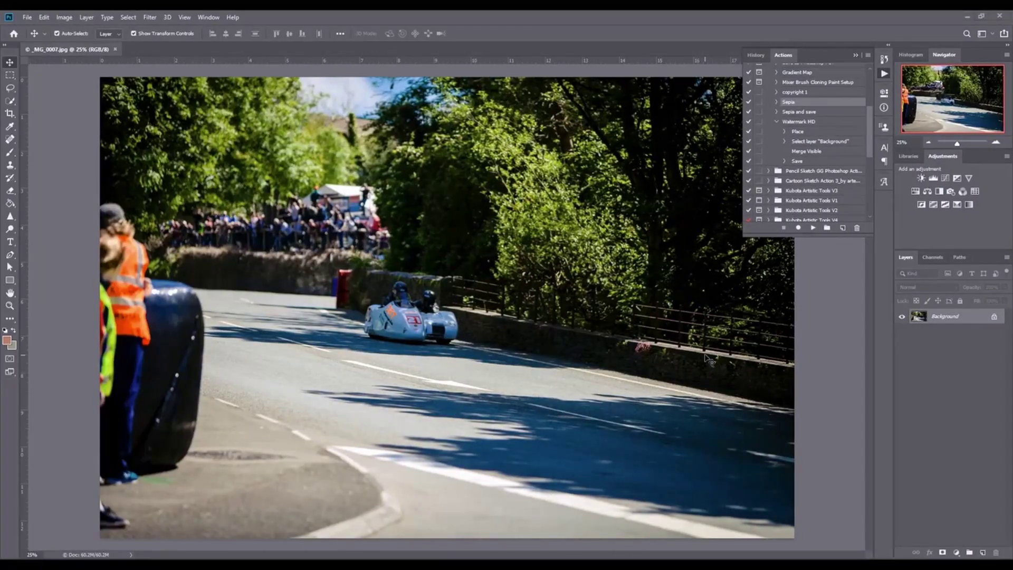
Batch-run the revised Watermark MD action on Batch Demo, saving into Batch Results.
left_click(27, 17)
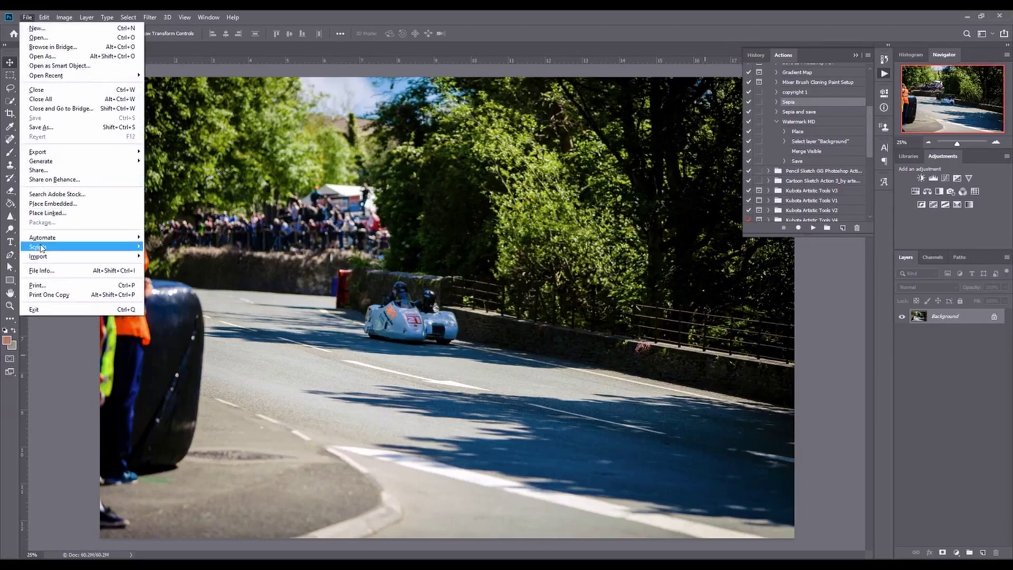
mouse_move(44, 243)
left_click(186, 238)
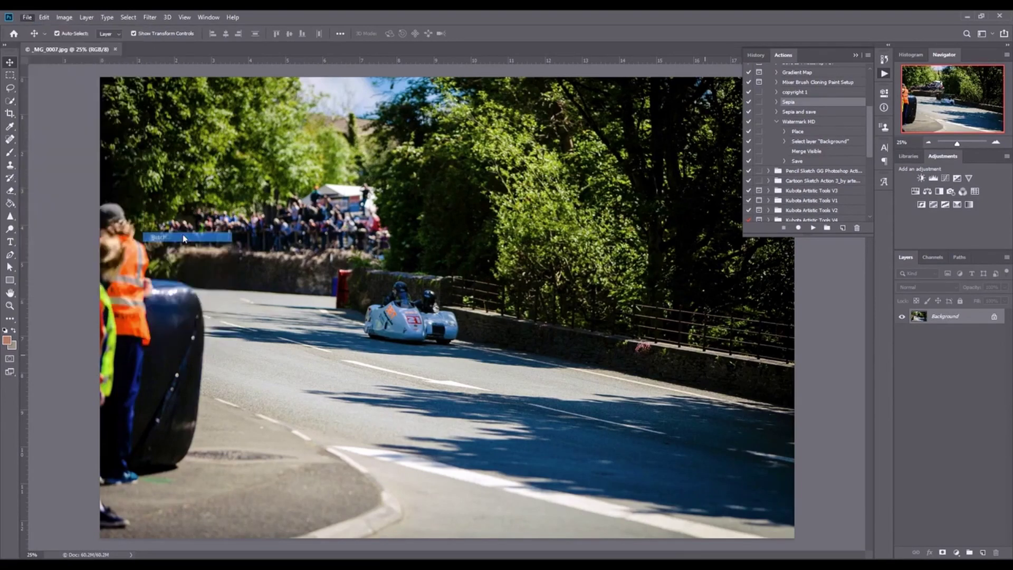
left_click(355, 160)
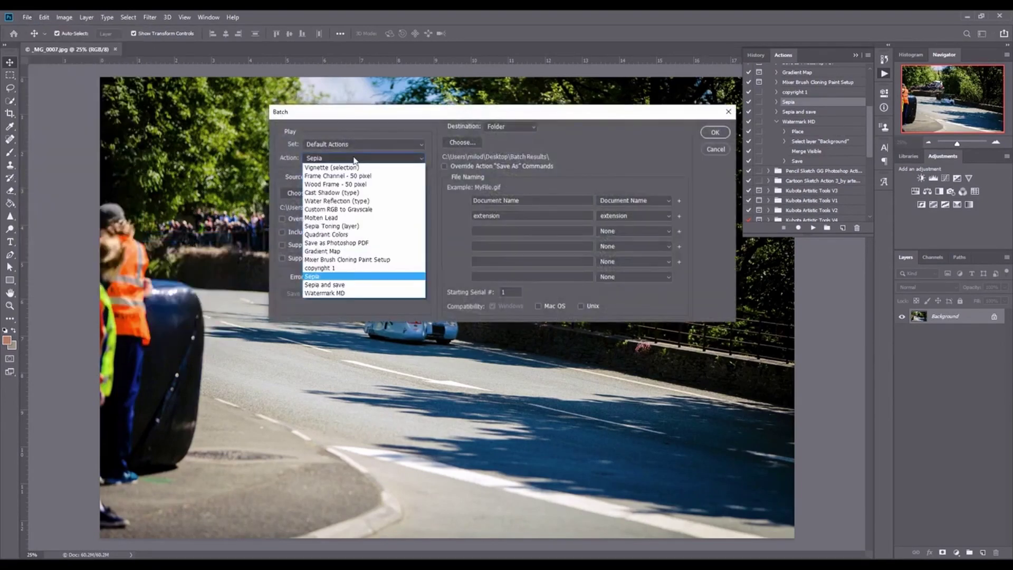
left_click(318, 295)
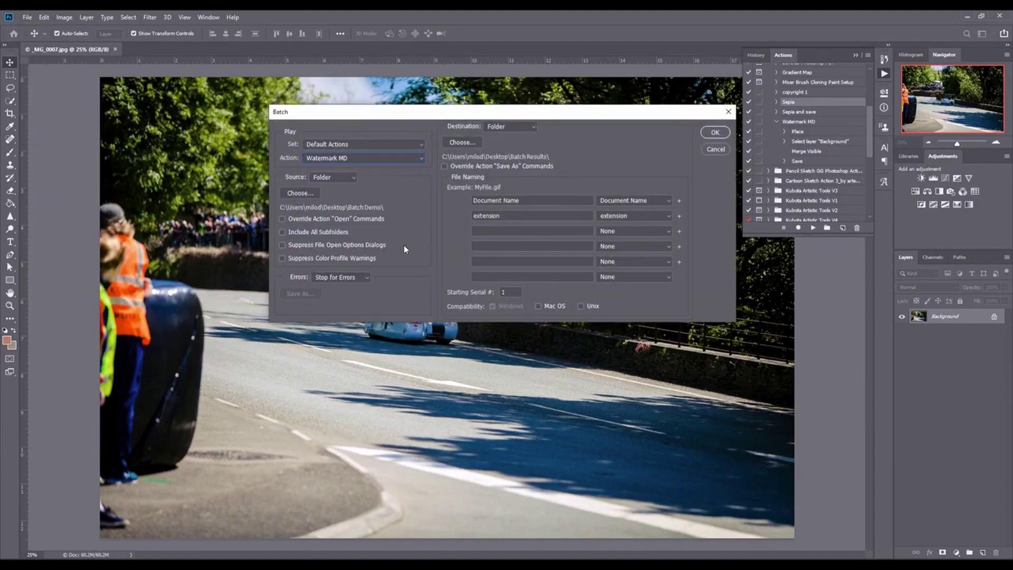
left_click(714, 133)
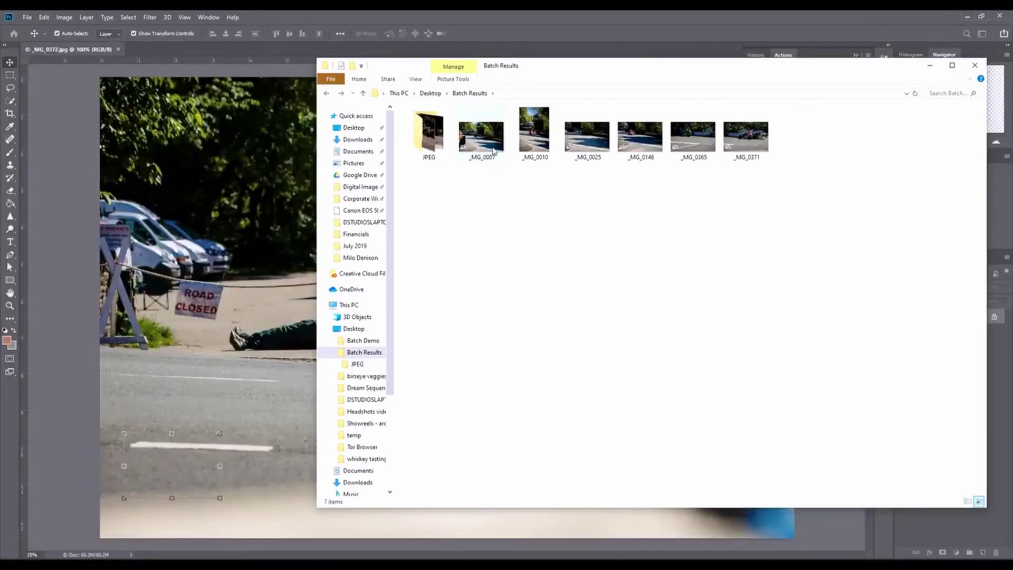
Inspect one of the watermarked JPG thumbnails in the Batch Results folder.
left_click(578, 146)
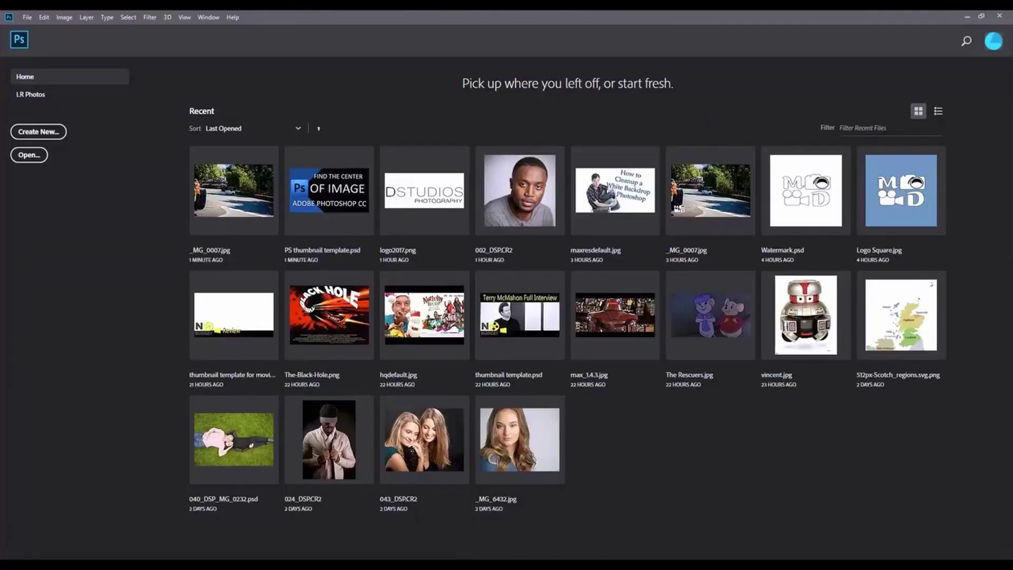
Open _MG_0007.jpg from Recent and step through the Sepia action's recorded steps.
left_click(238, 177)
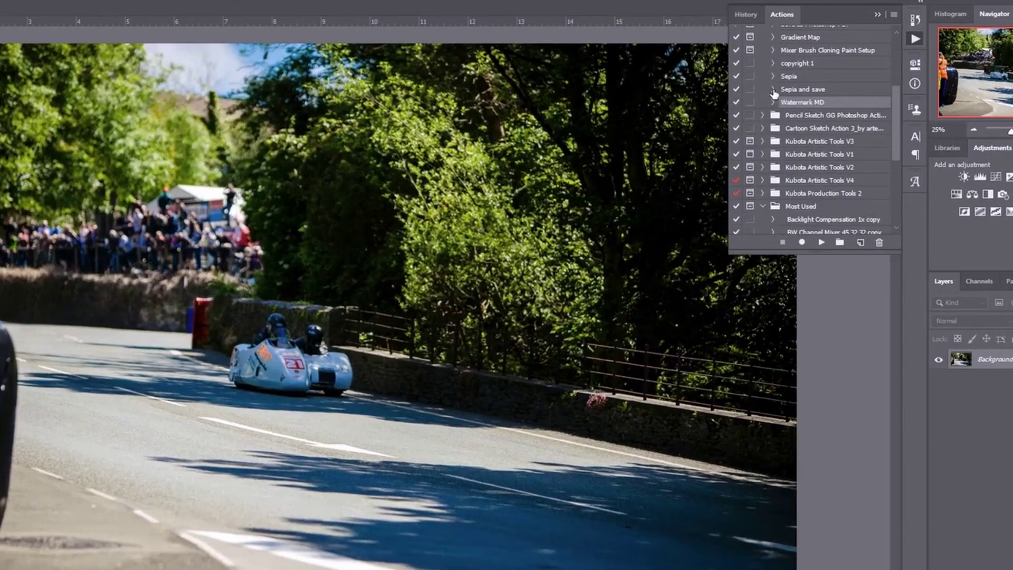
left_click(776, 103)
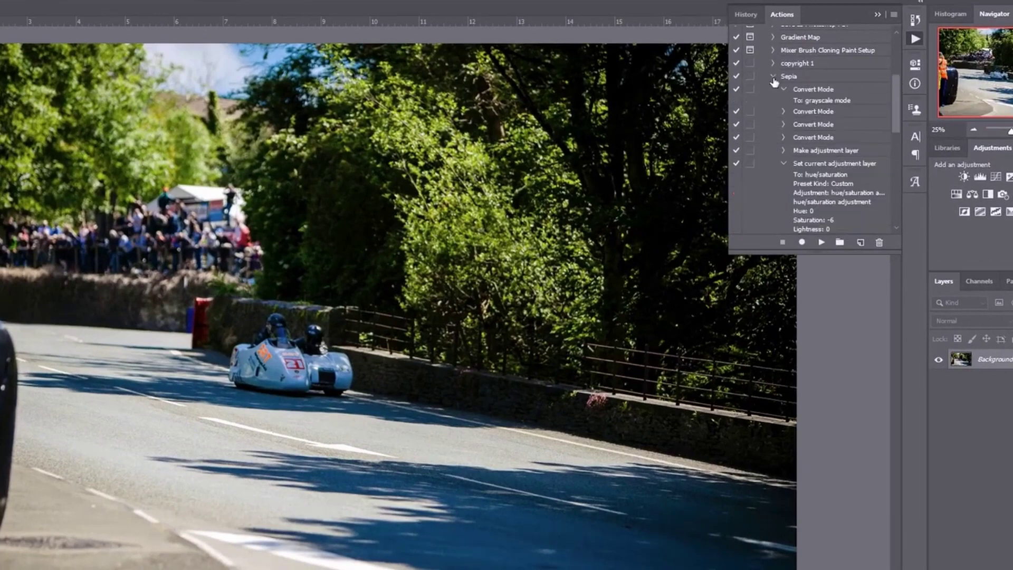
left_click(783, 164)
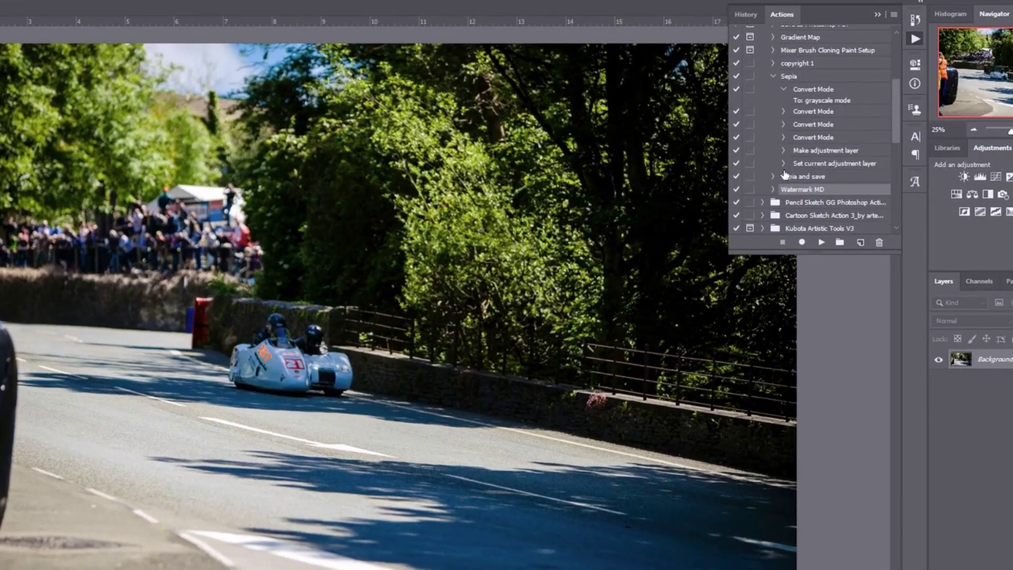
left_click(805, 164)
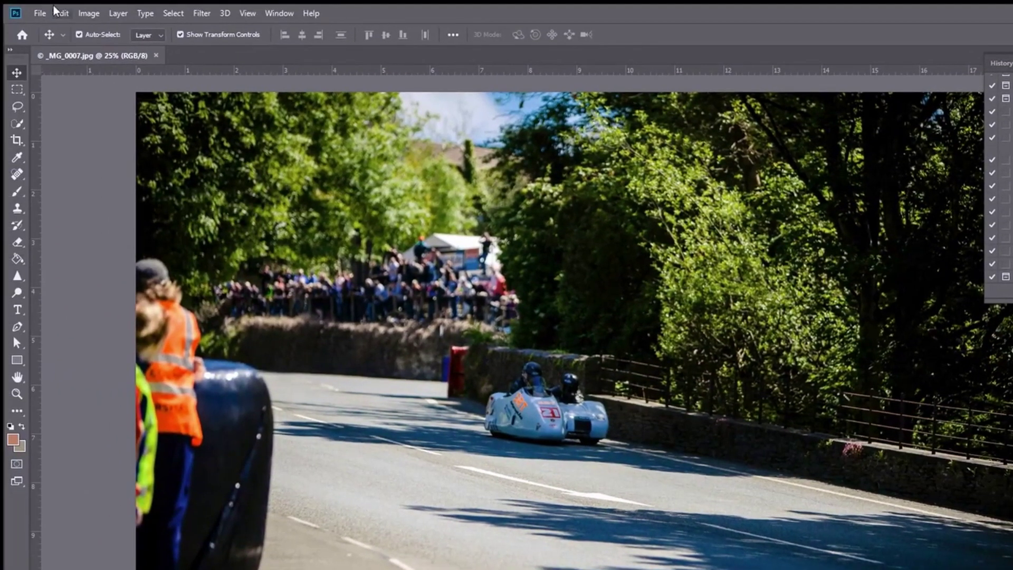
Open the Image Processor with Batch Demo as source and Batch Results as destination.
left_click(40, 13)
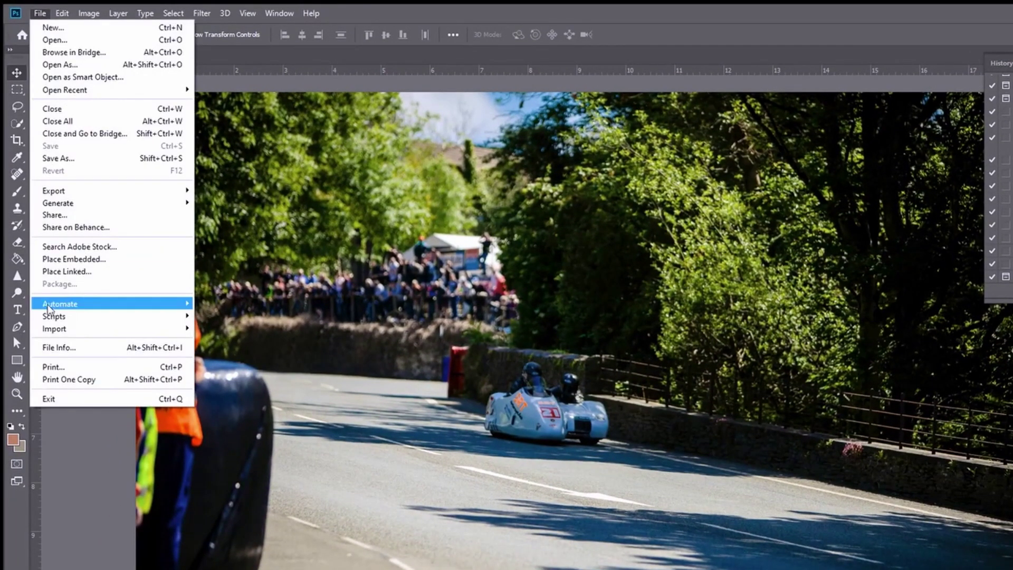
mouse_move(52, 318)
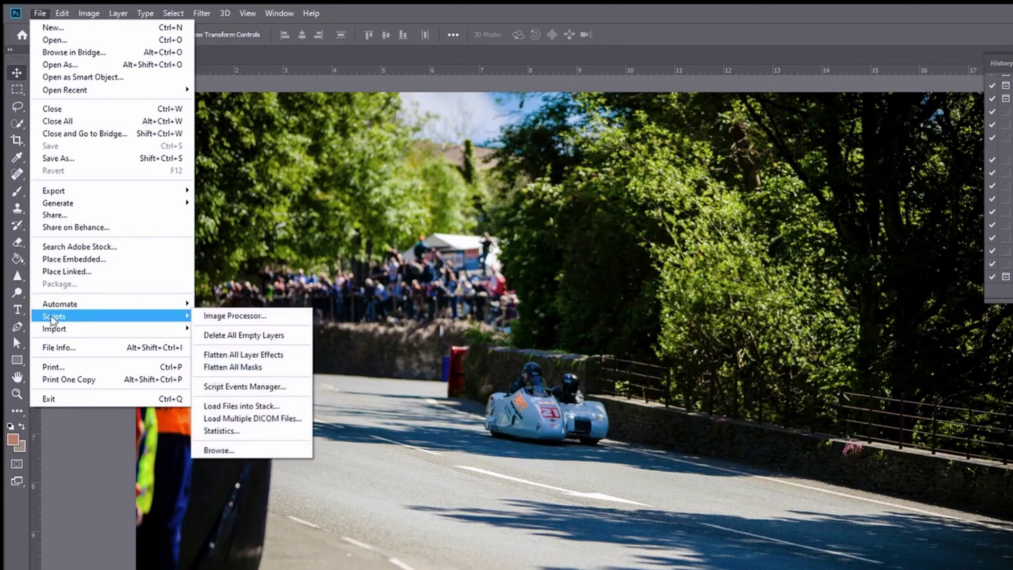
left_click(231, 316)
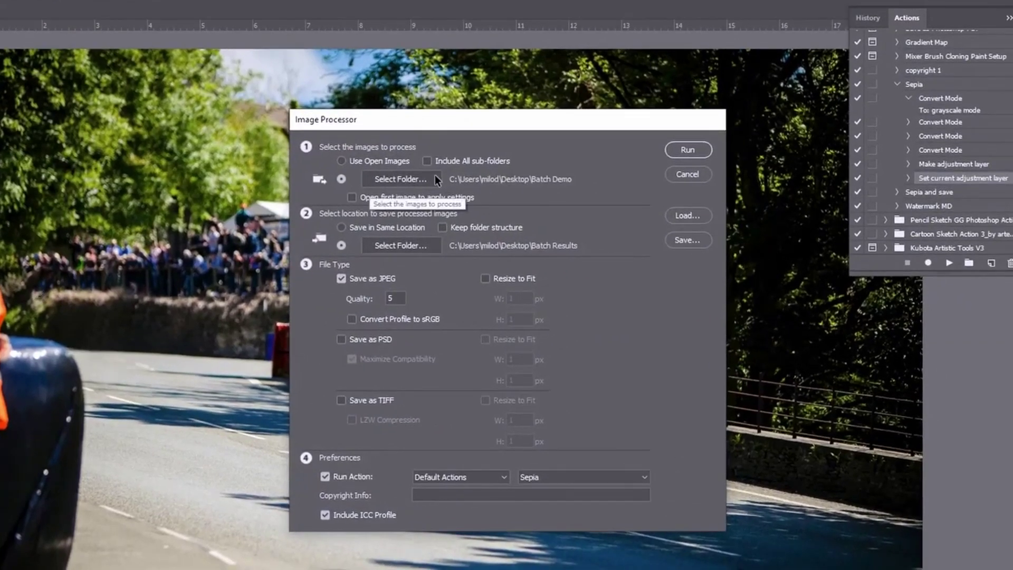
left_click(399, 179)
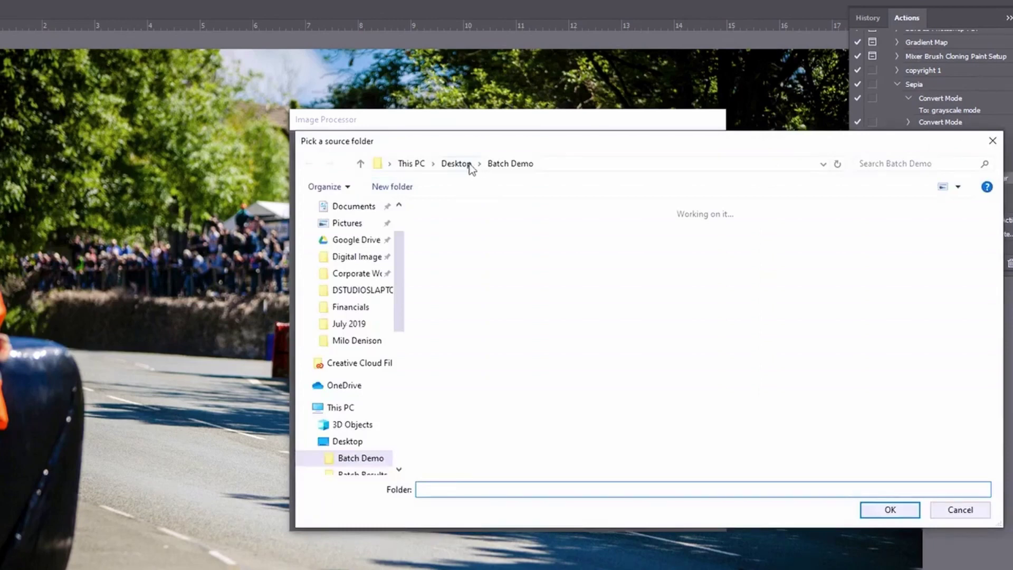
left_click(889, 509)
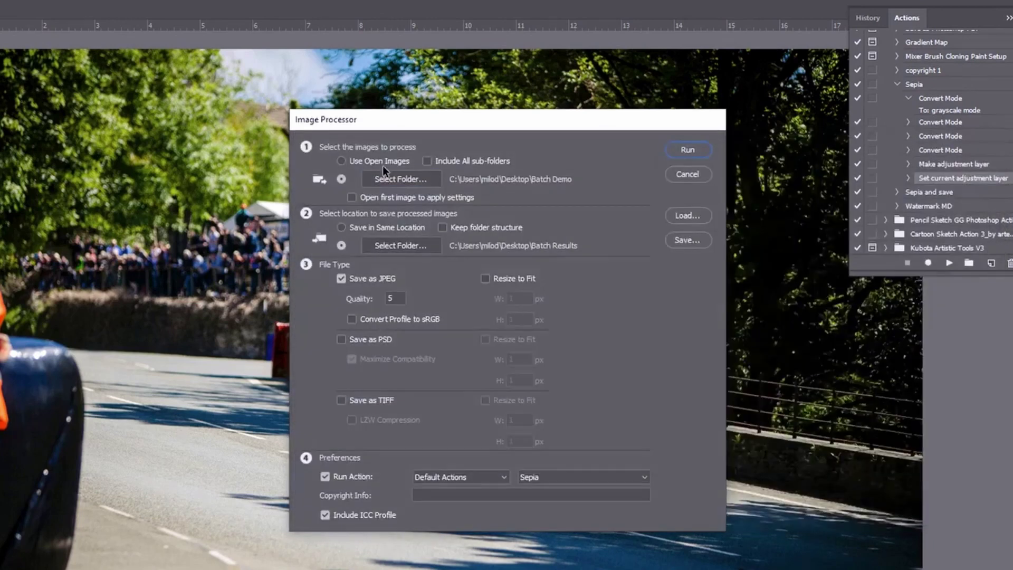
left_click(391, 243)
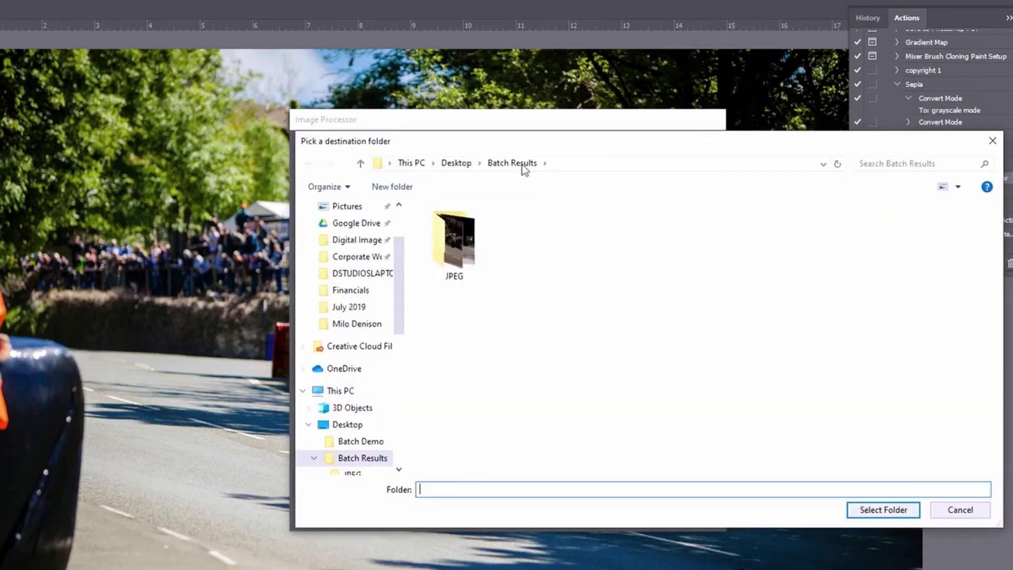
left_click(878, 508)
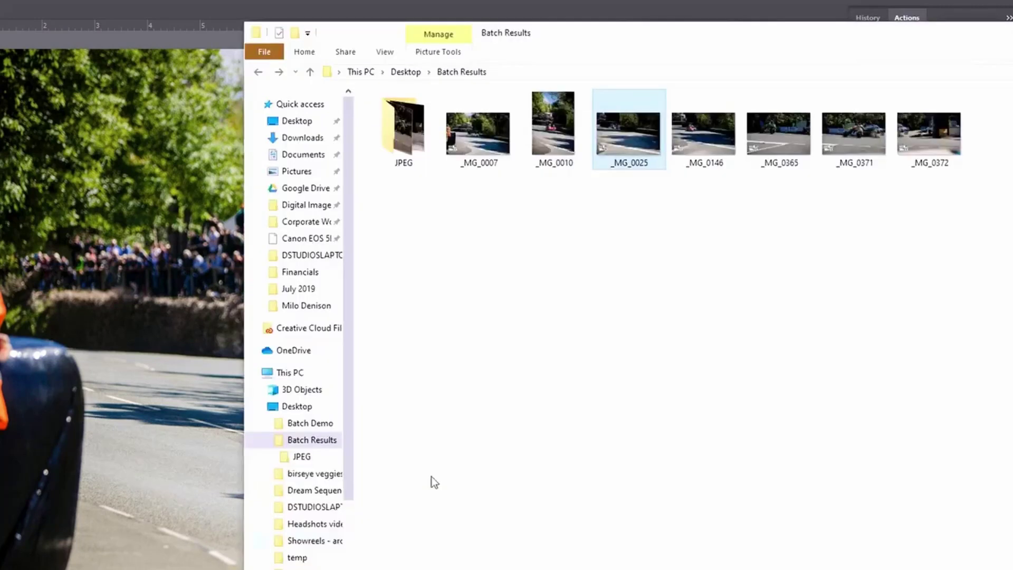
Empty the old Batch Results files, then run the Sepia action on the batch.
left_click_drag(986, 309, 402, 129)
key("Delete")
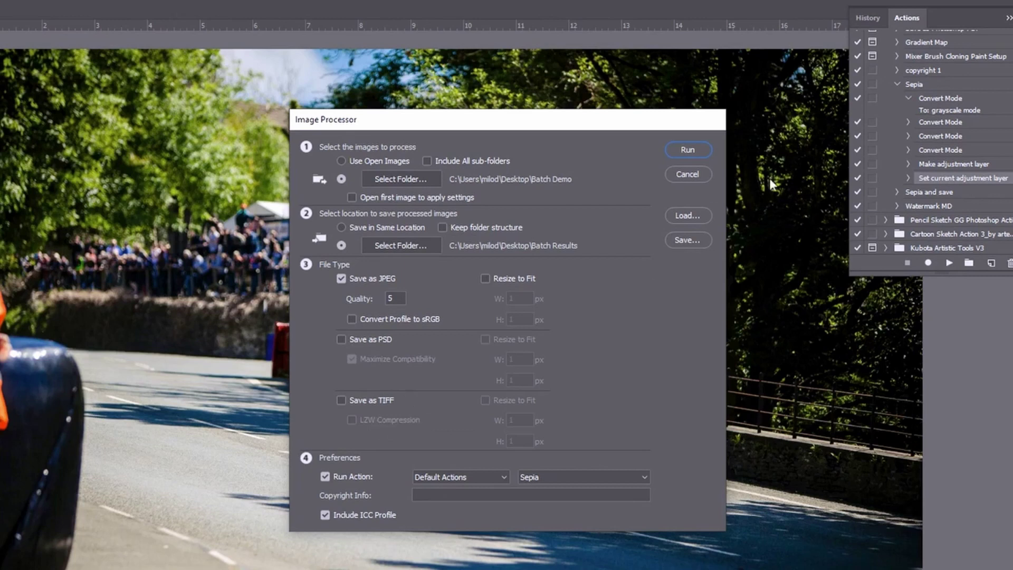
left_click(591, 477)
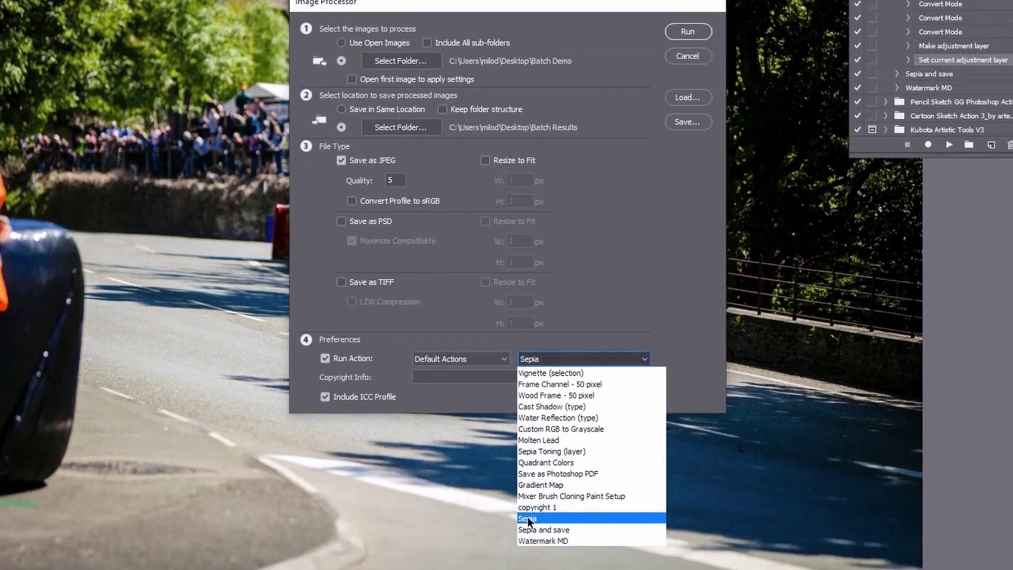
left_click(525, 518)
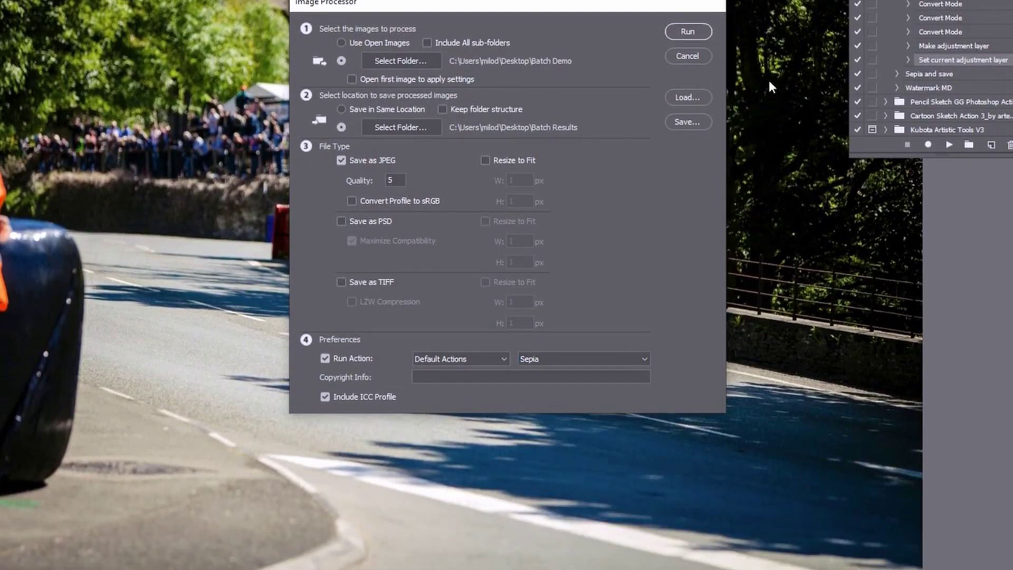
left_click(688, 31)
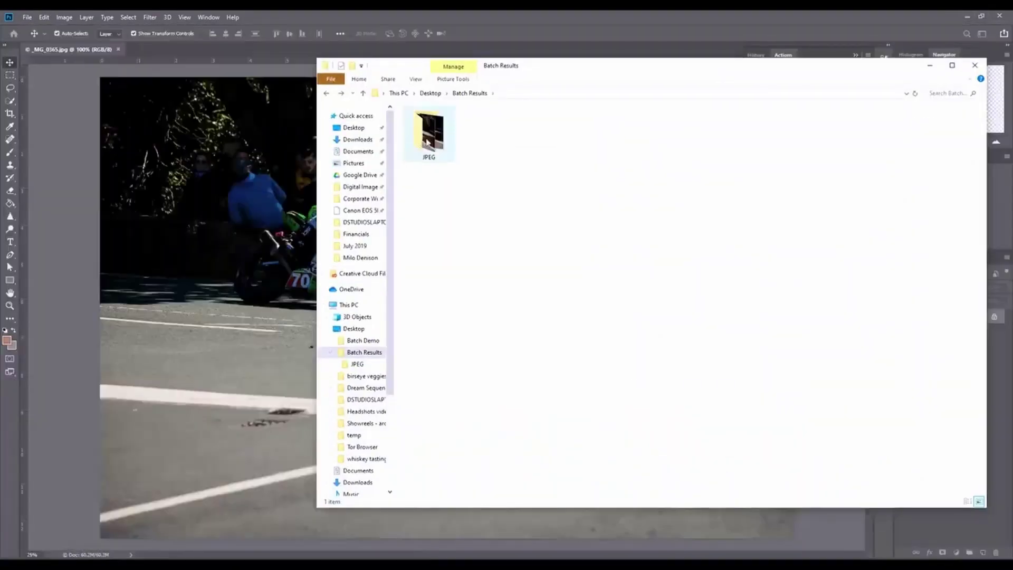
Open the JPEG subfolder in Batch Results to view the sepia copies.
double_click(427, 138)
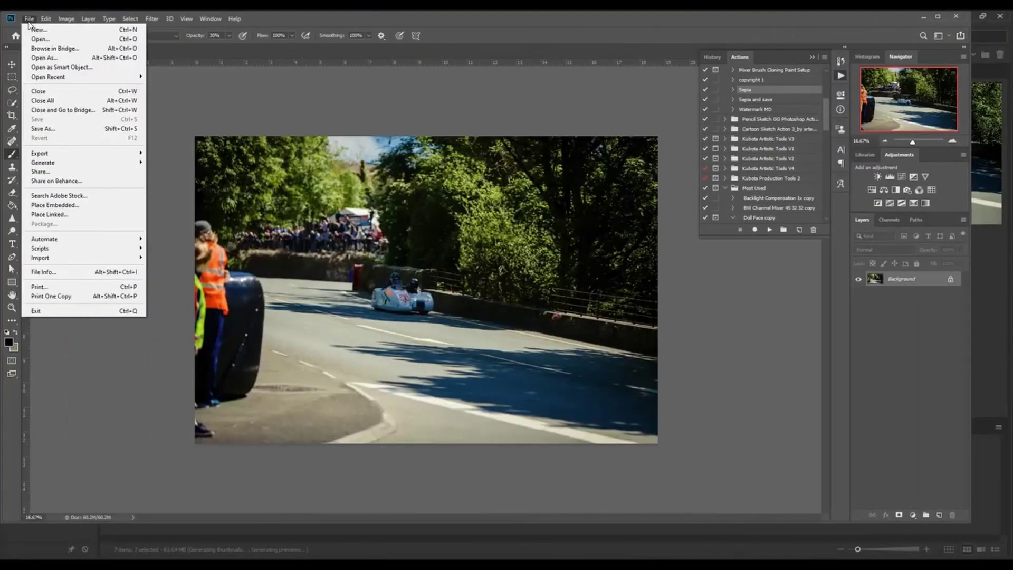
Play the Digital Fill Flash copy action on _MG_0007, continuing past the 'Select not available' warning.
left_click(705, 12)
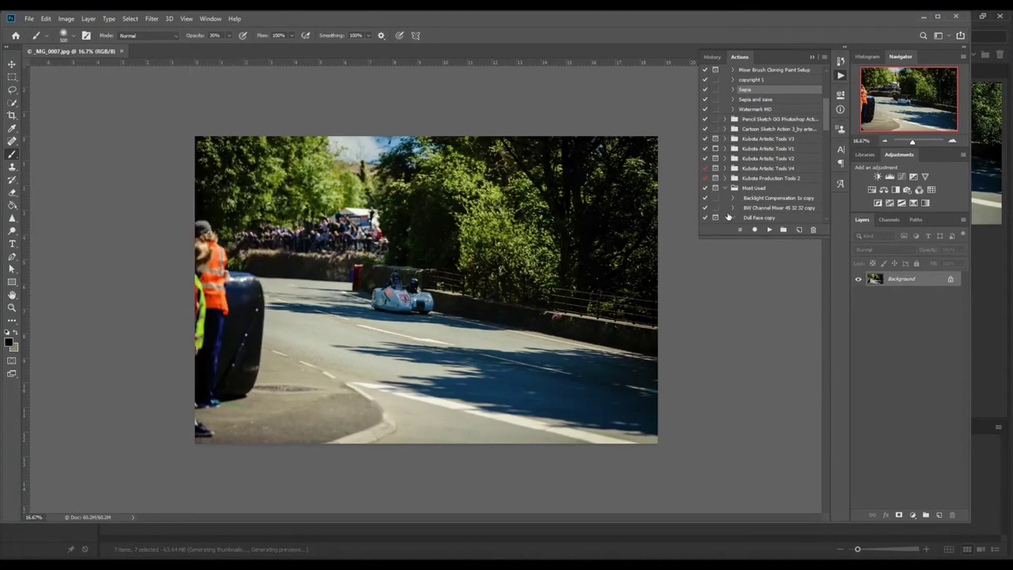
scroll(827, 118, "down", 5)
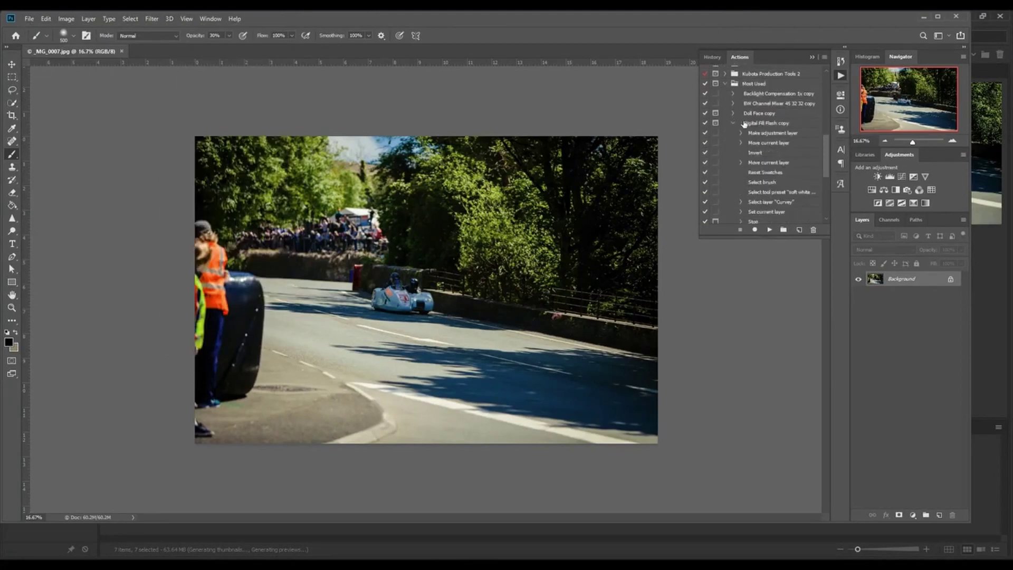
left_click(733, 125)
left_click(760, 124)
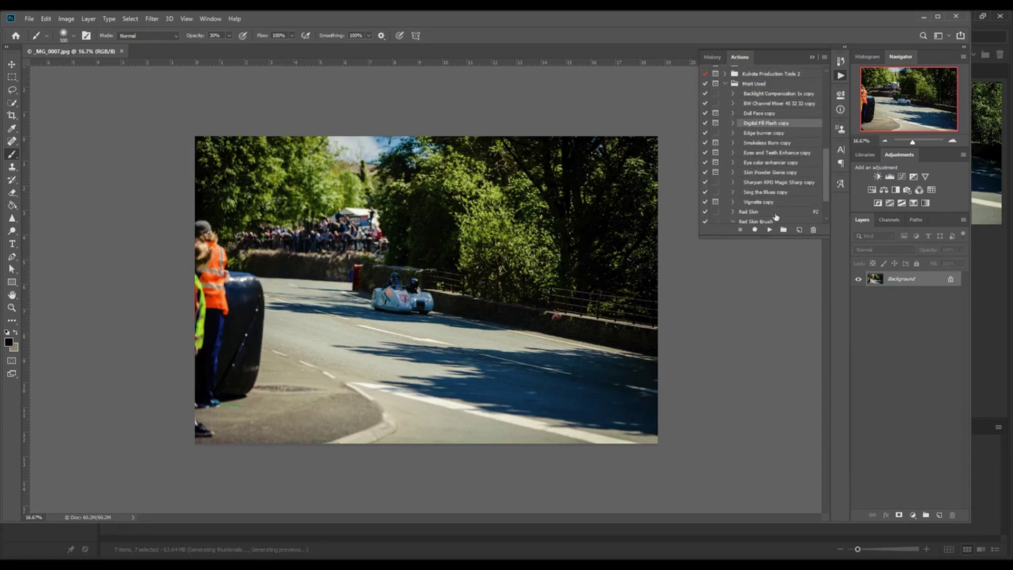
left_click(769, 231)
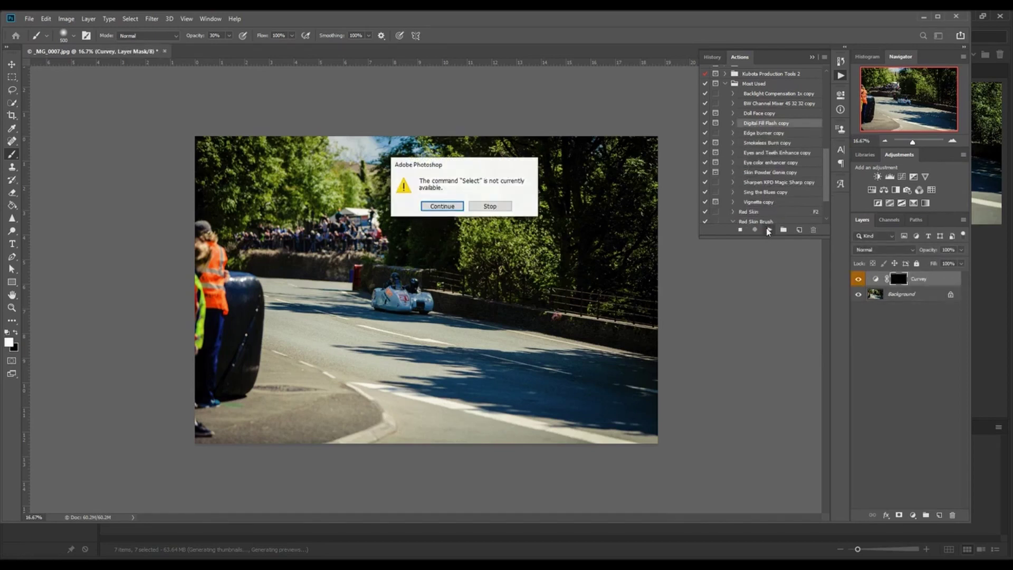
left_click(448, 206)
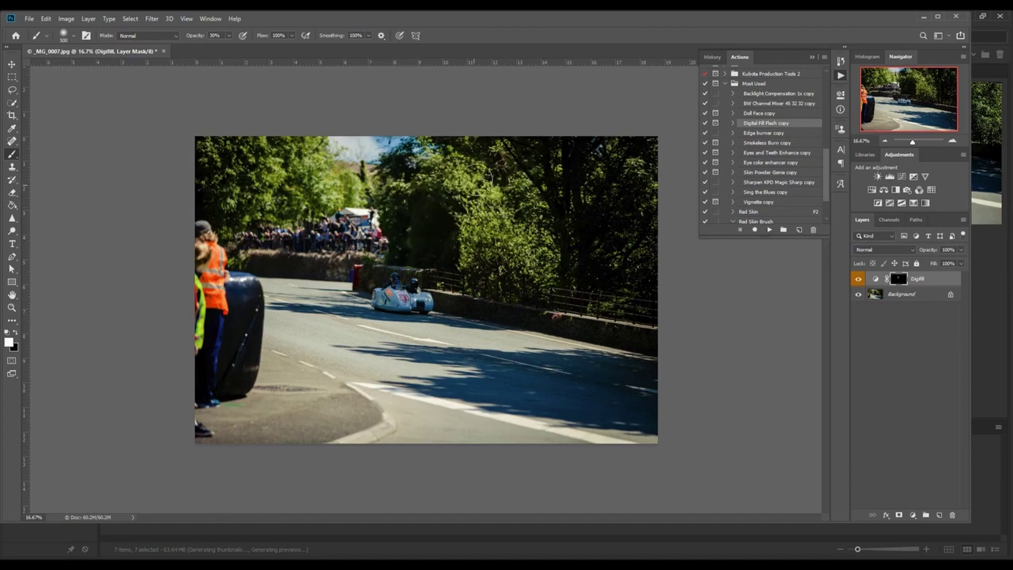
Set brush opacity to 100% and paint light onto the road and upper trees.
left_click(230, 35)
left_click_drag(229, 49, 264, 48)
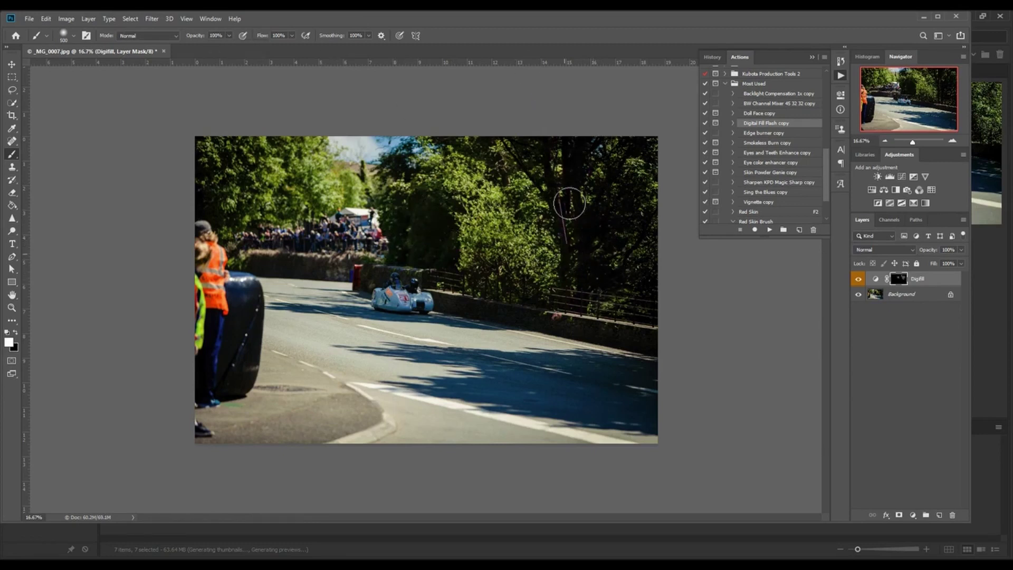
left_click_drag(464, 322, 167, 297)
mouse_move(193, 204)
left_mouse_down()
mouse_move(646, 167)
mouse_move(576, 339)
mouse_move(670, 346)
mouse_move(669, 384)
left_mouse_up()
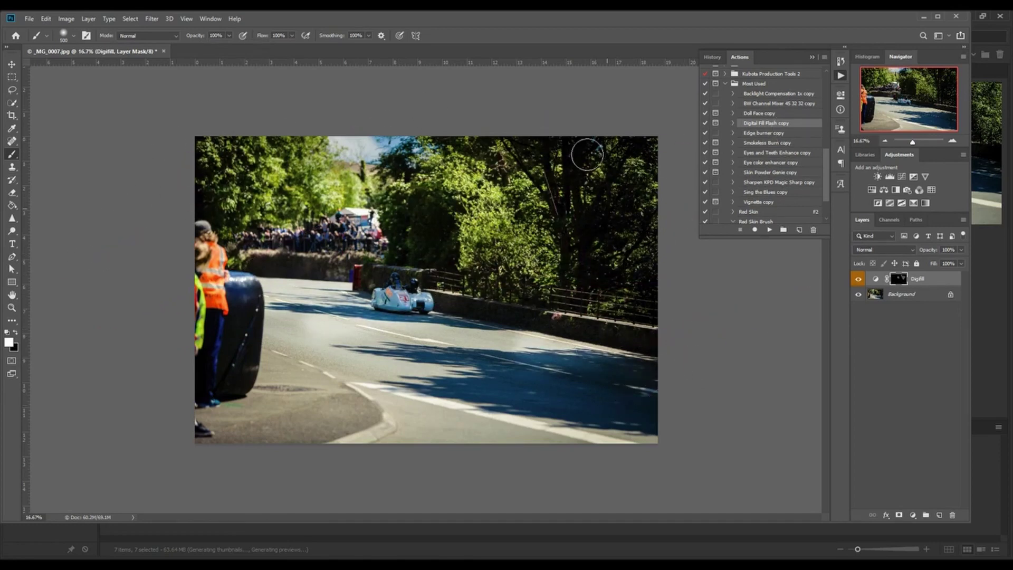
Review the Digital Fill Flash copy action steps and close the _MG_0007 document.
left_click(733, 123)
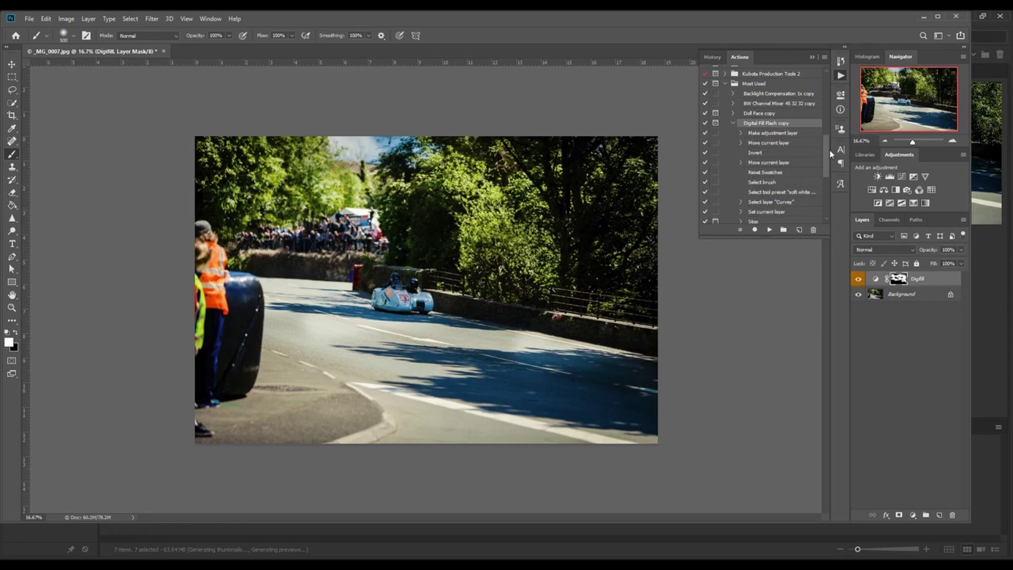
scroll(782, 175, "down", 3)
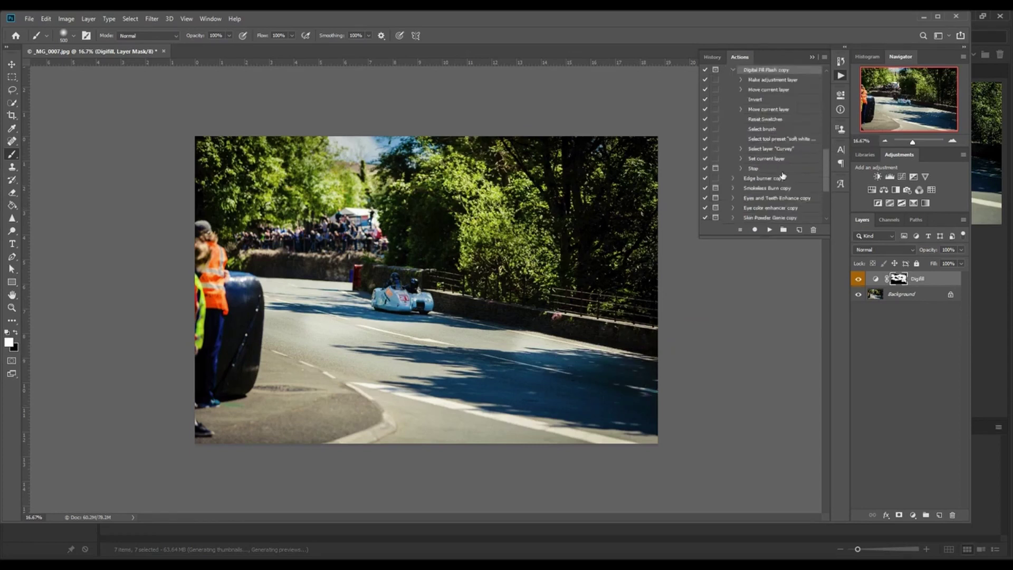
left_click(165, 52)
Discard _MG_0007's changes, then batch-run Digital Fill Flash copy from Batch Demo to Batch Results.
left_click(480, 208)
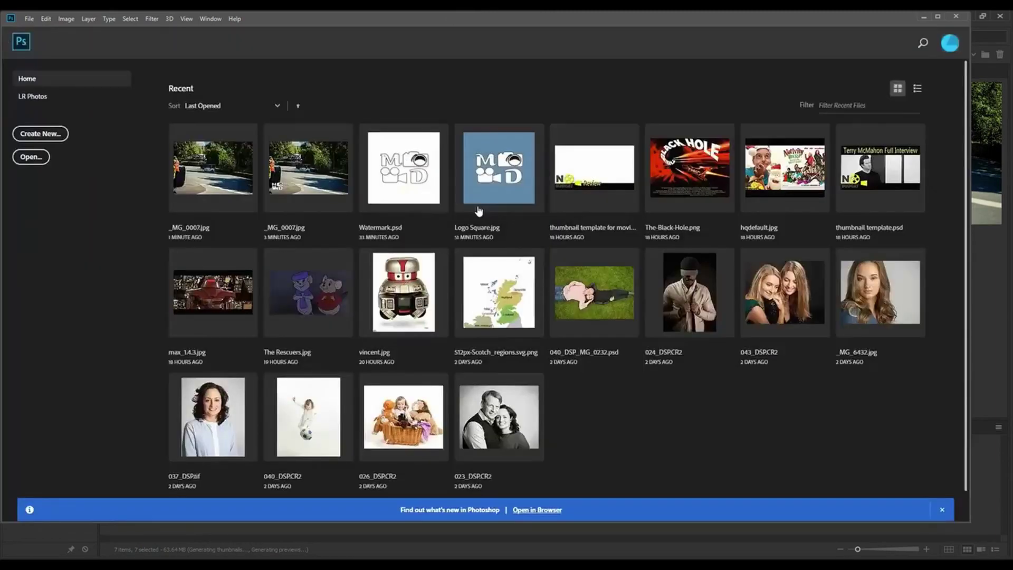
left_click(24, 22)
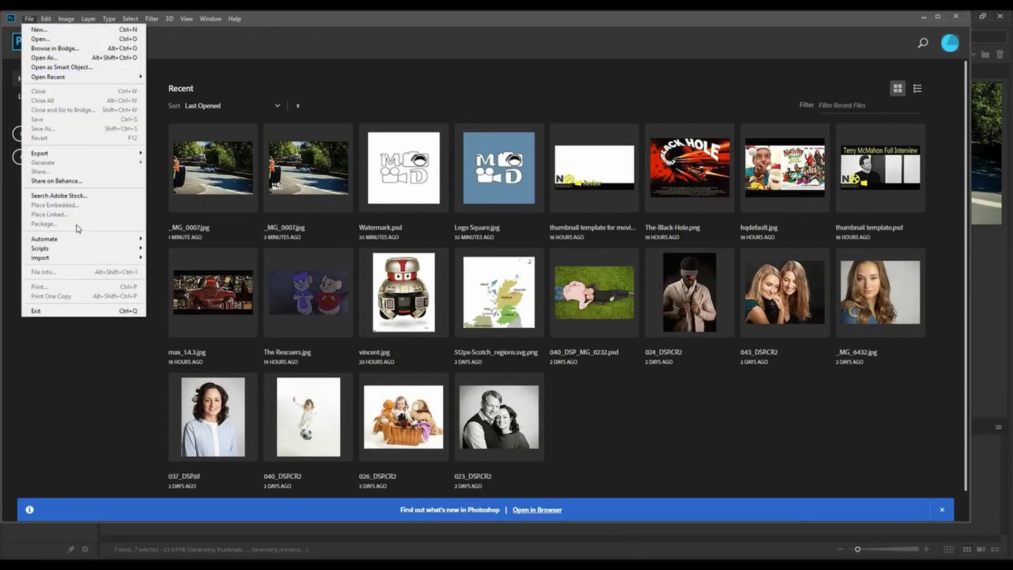
mouse_move(79, 238)
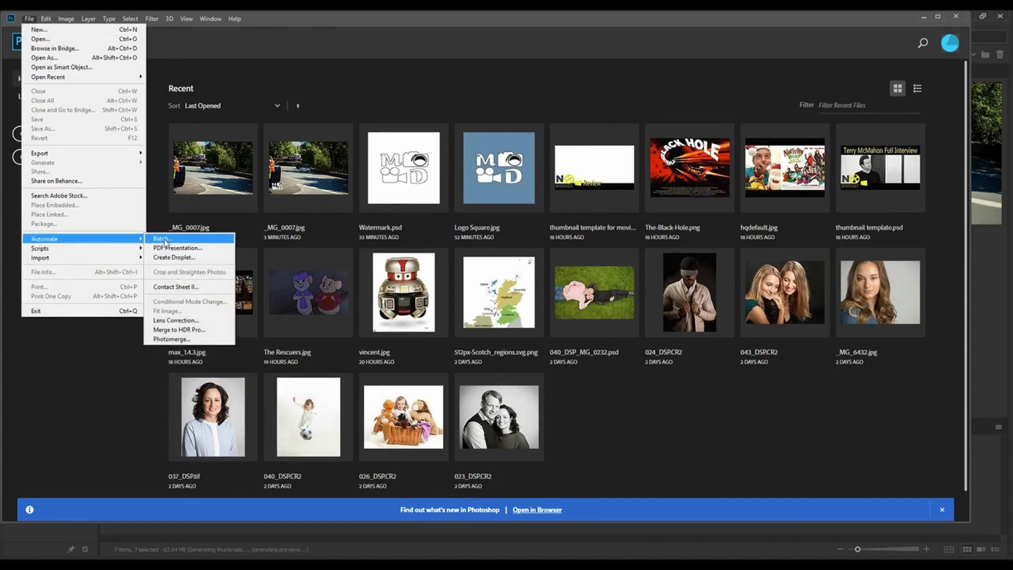
left_click(165, 243)
left_click(358, 160)
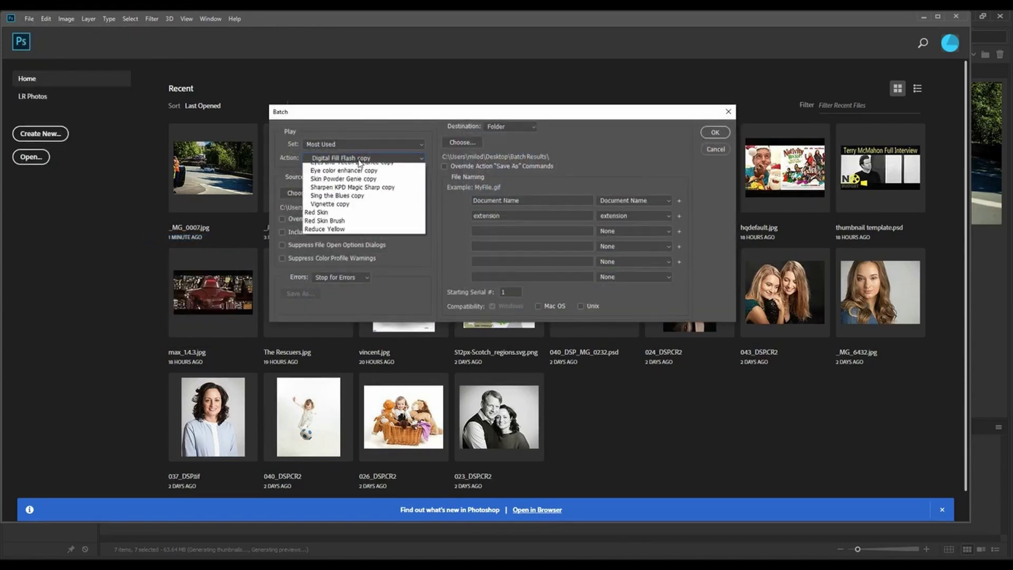
left_click(324, 191)
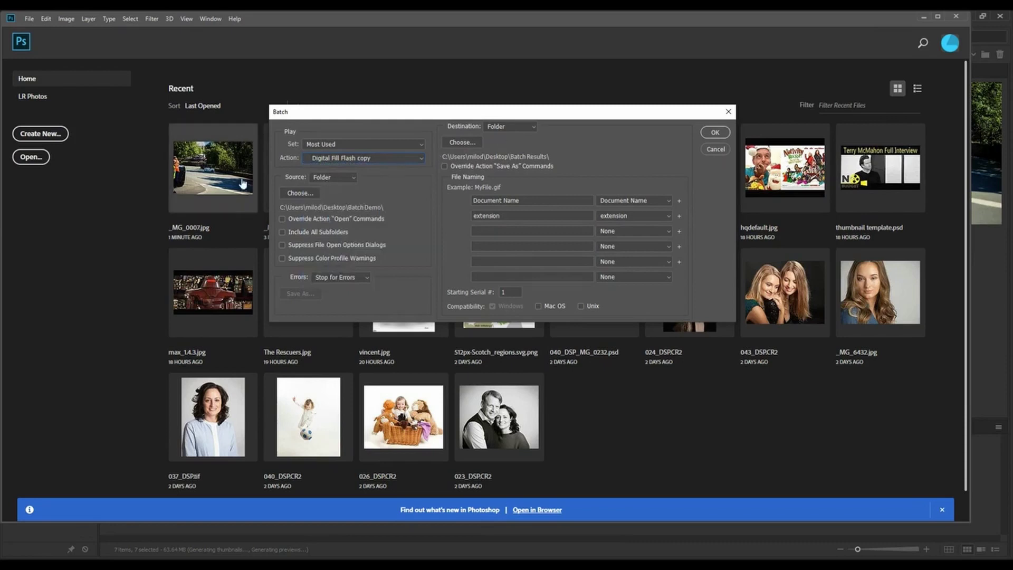
left_click(716, 133)
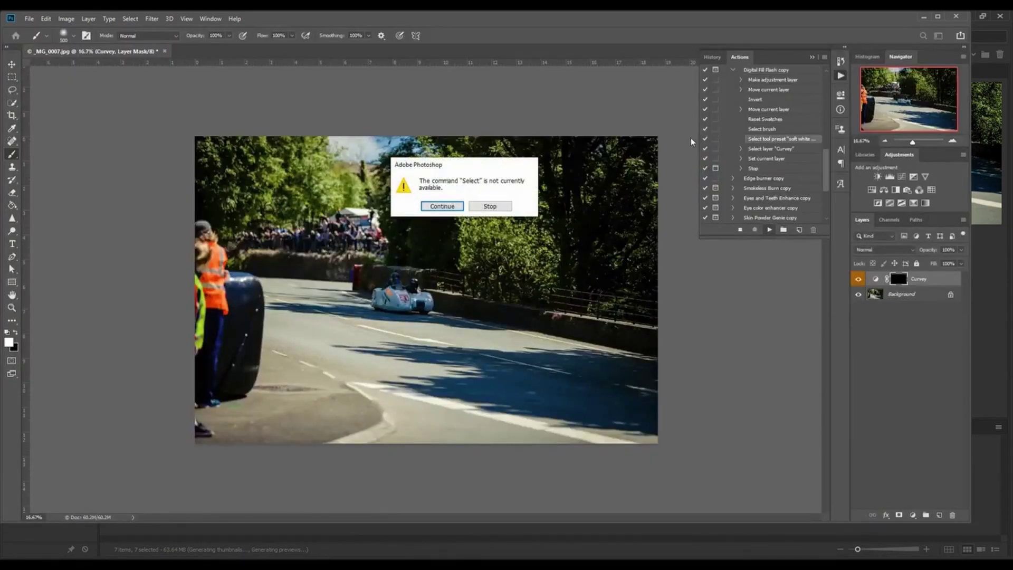
Continue past the alerts and save the processed _MG_0007 as a PSD in Batch Results.
left_click(442, 209)
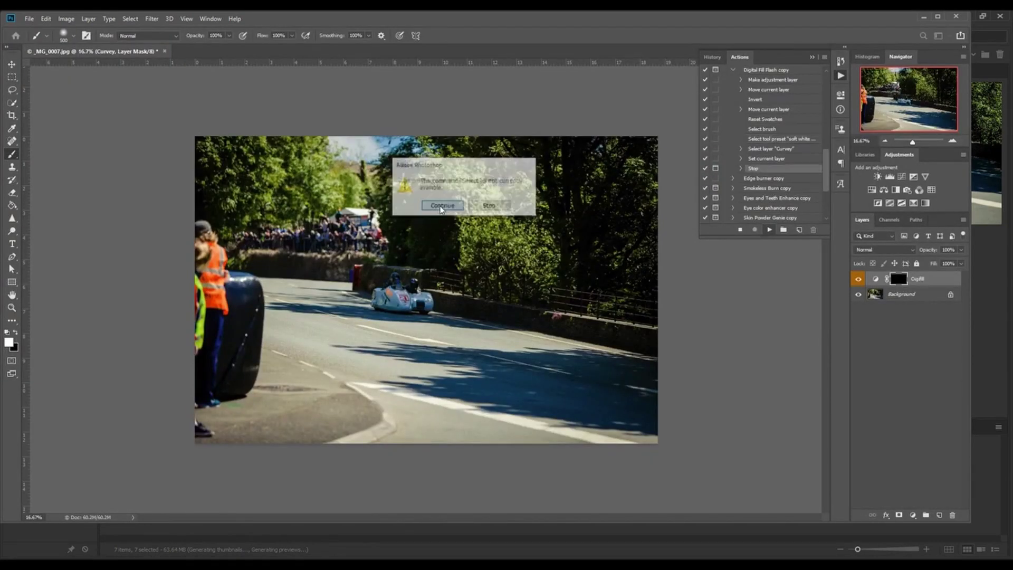
left_click(442, 207)
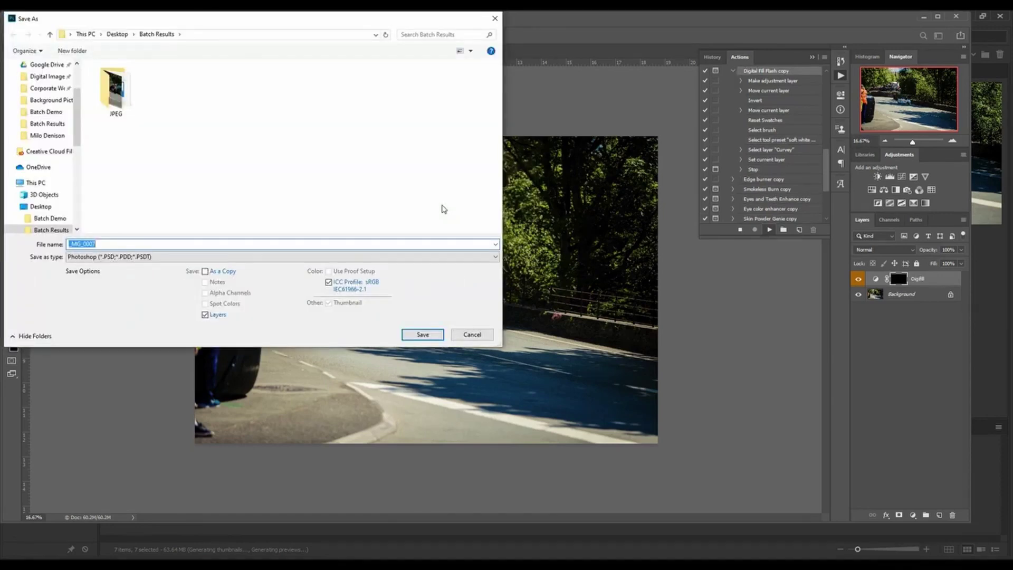
left_click_drag(360, 21, 511, 92)
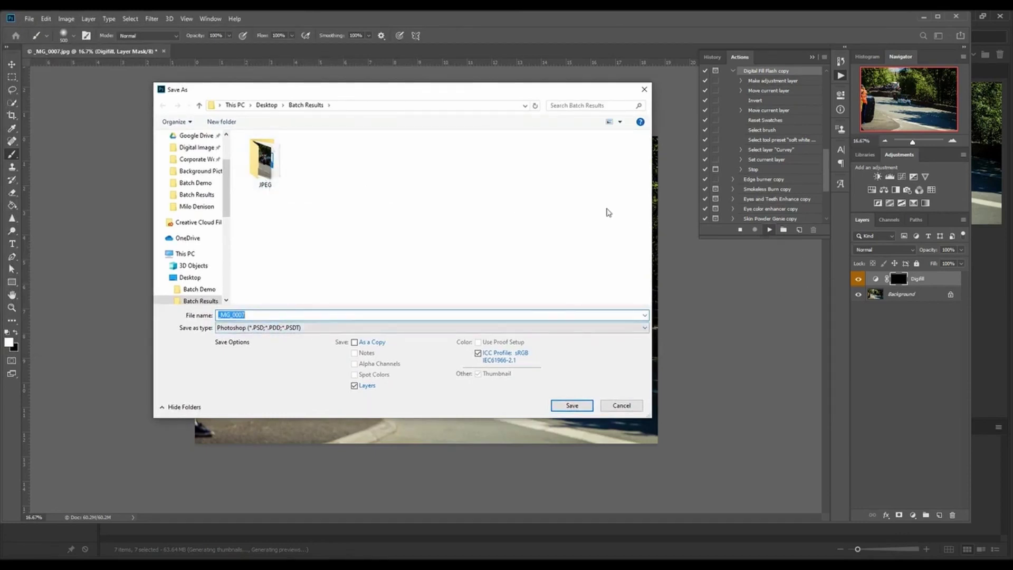
left_click(572, 405)
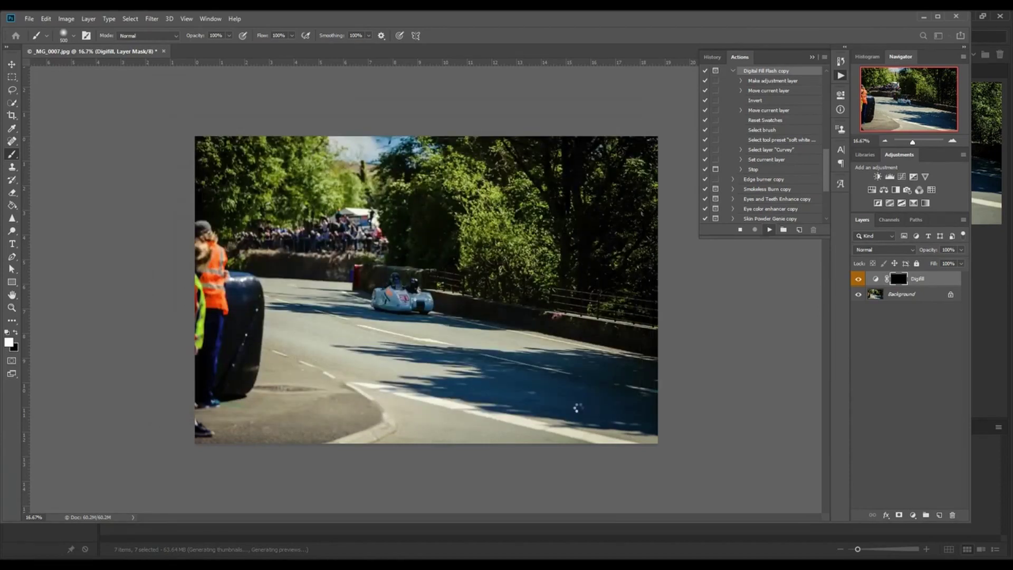
key("ctrl+w")
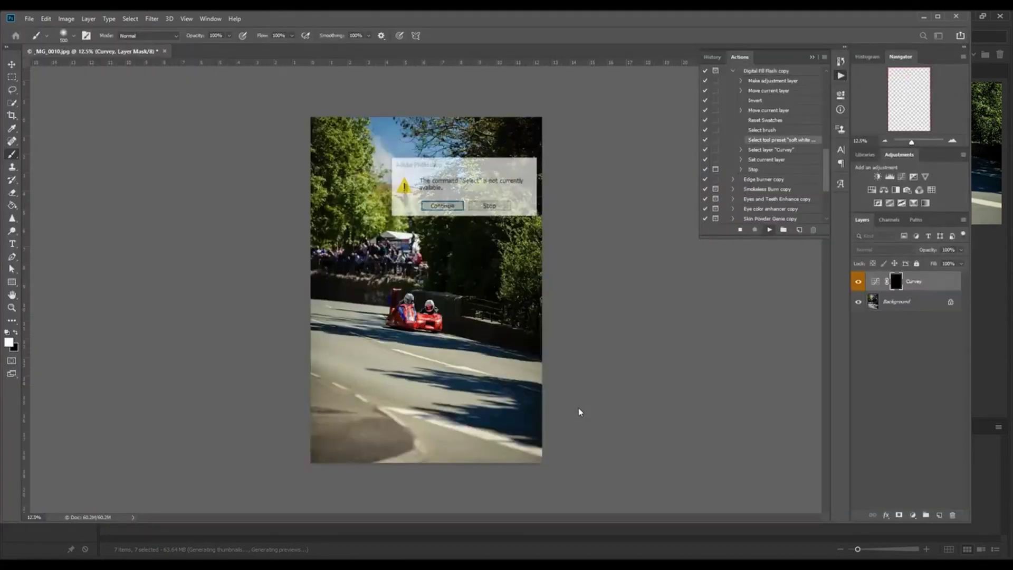
Continue the action on _MG_0010, cancel its save, and stop the batch.
left_click(450, 207)
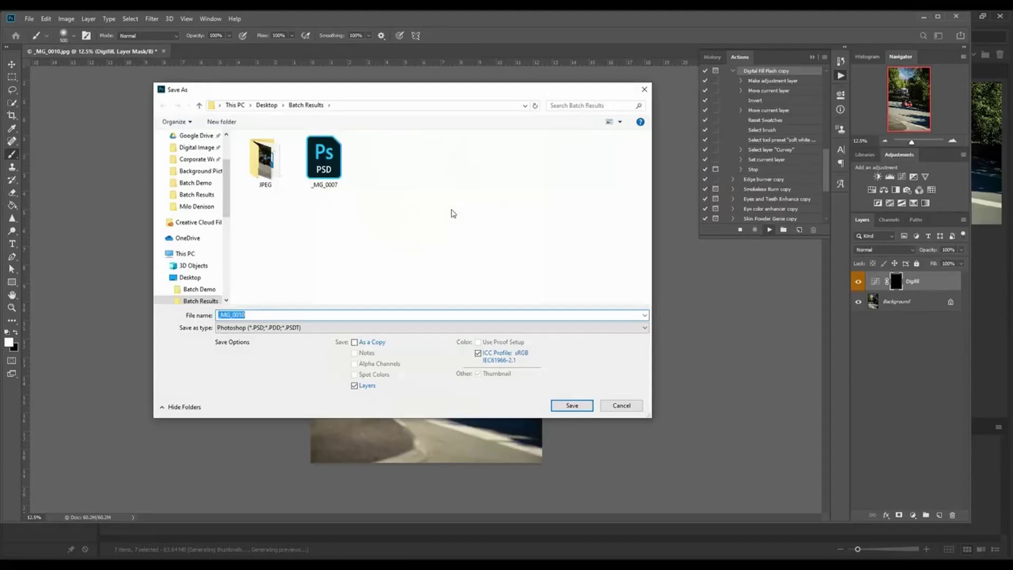
left_click(615, 406)
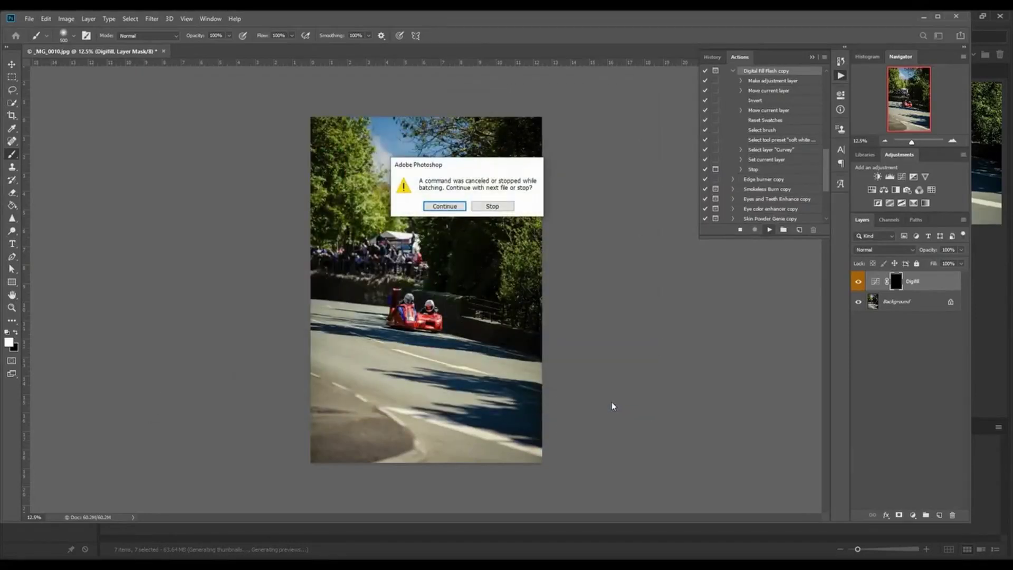
left_click(496, 207)
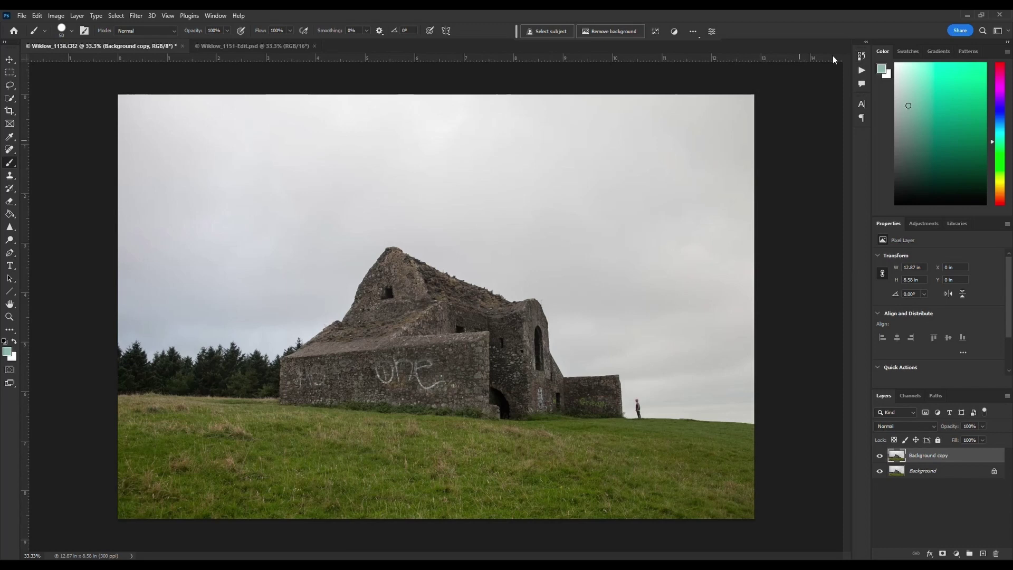
Create a new action named 'watermark' and start recording it.
left_click(862, 57)
left_click(862, 71)
left_click(821, 401)
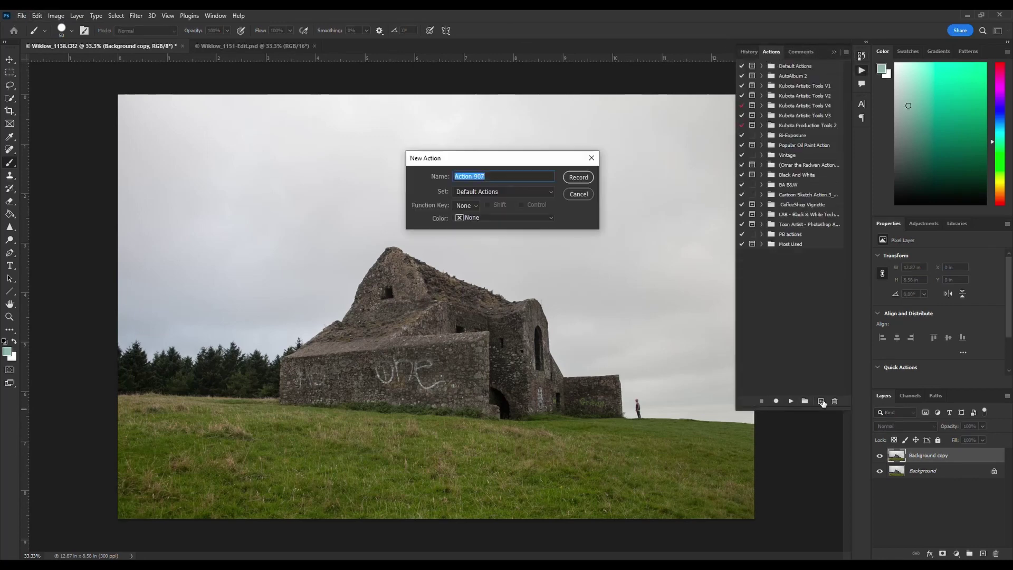
type("watermark")
left_click(579, 175)
Place the logo2017_Watermark image from Downloads at the photo's bottom-left corner.
left_click(21, 15)
left_click(47, 230)
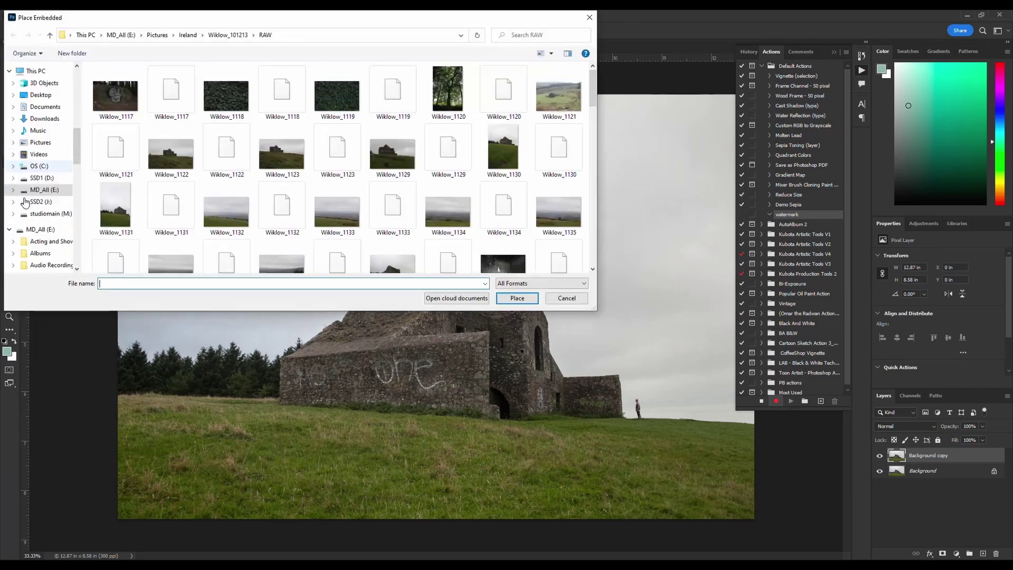
left_click(48, 130)
left_click(113, 108)
double_click(113, 109)
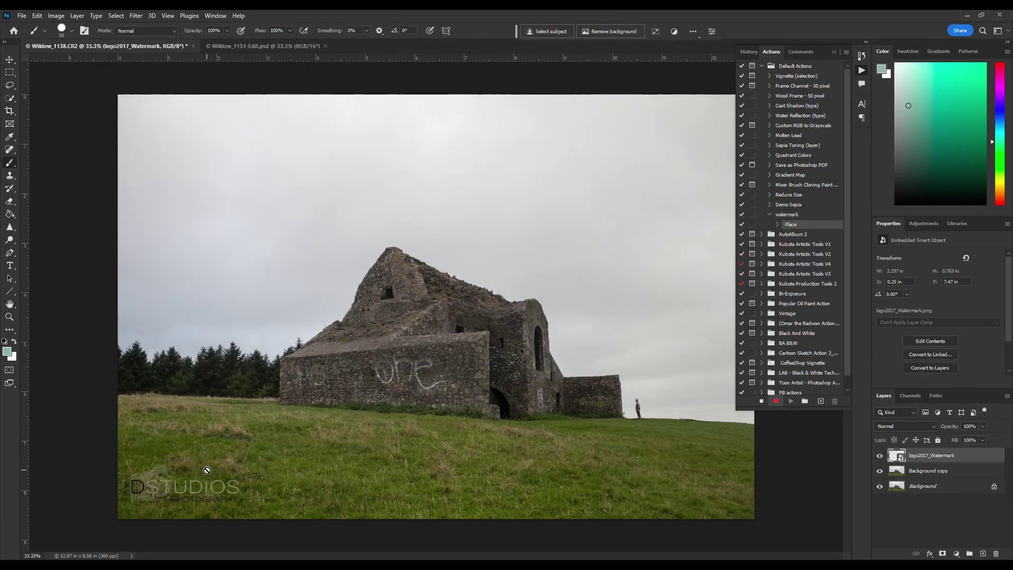
left_click(21, 15)
Save the watermarked photo under a new name and stop recording the action.
left_click(36, 134)
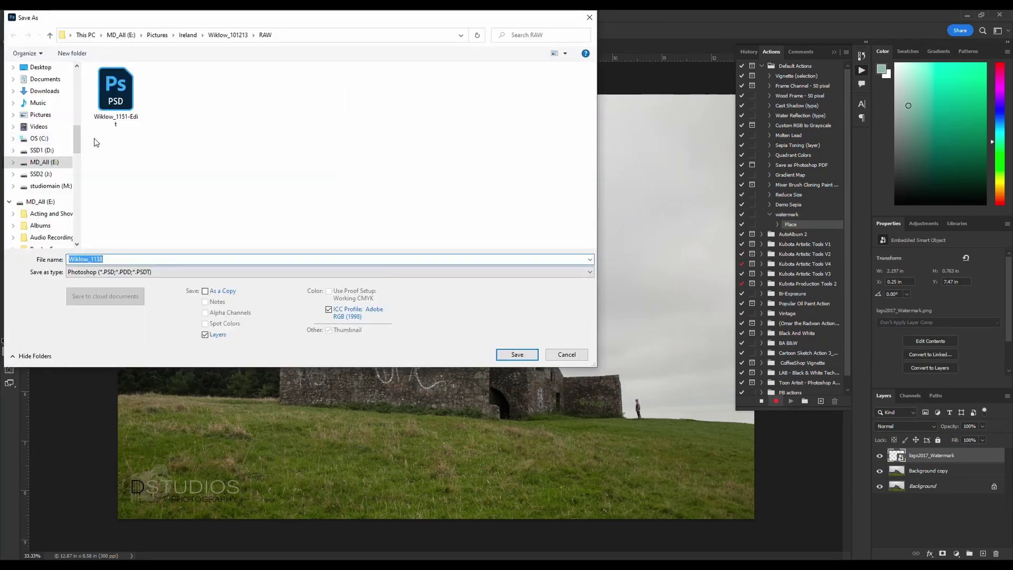
left_click(39, 102)
left_click(113, 272)
left_click(113, 305)
key("Return")
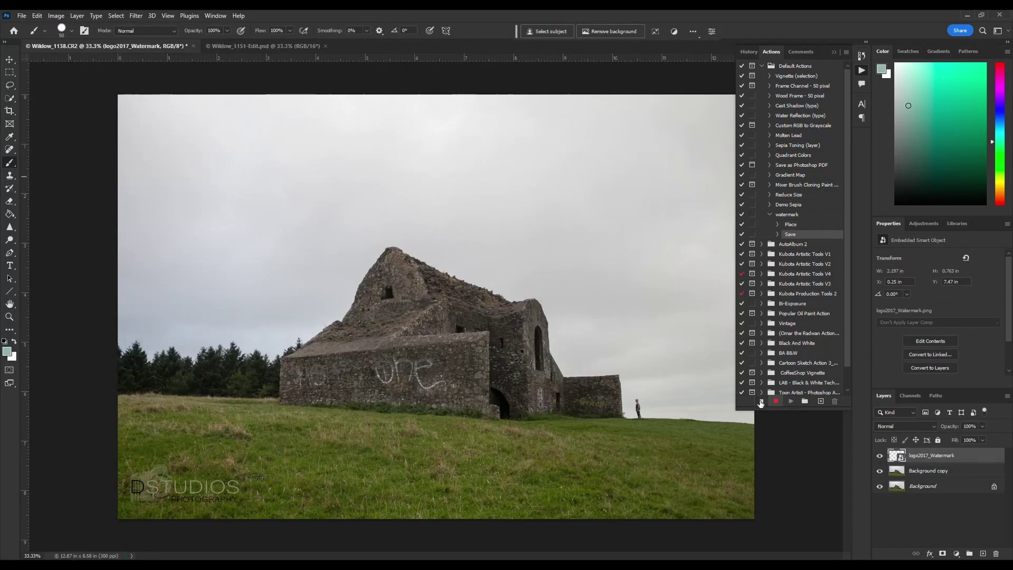
left_click(761, 402)
Batch-run the watermark action on Demo, overriding its Save As step and adding a _mod suffix.
left_click(22, 16)
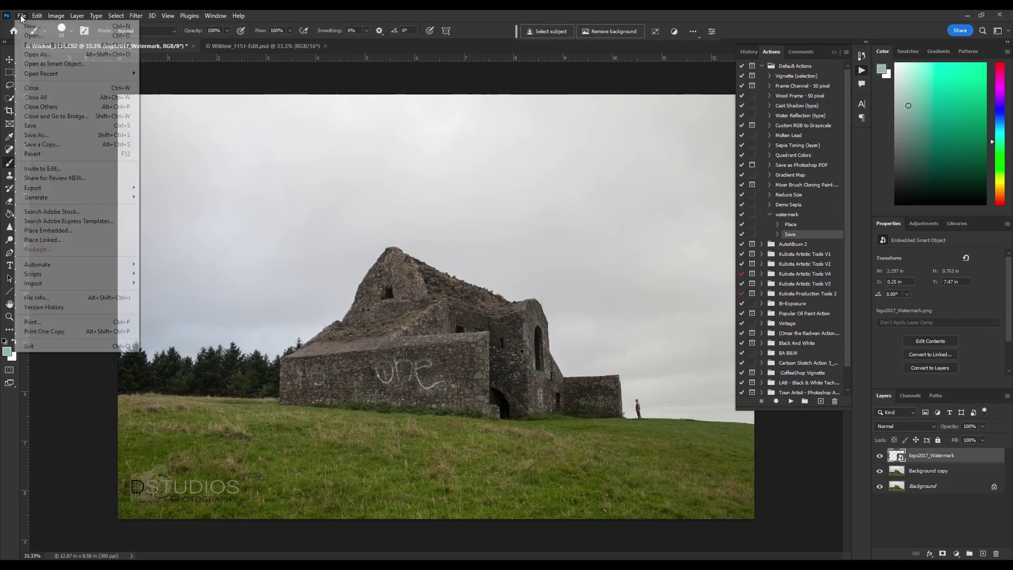
mouse_move(127, 264)
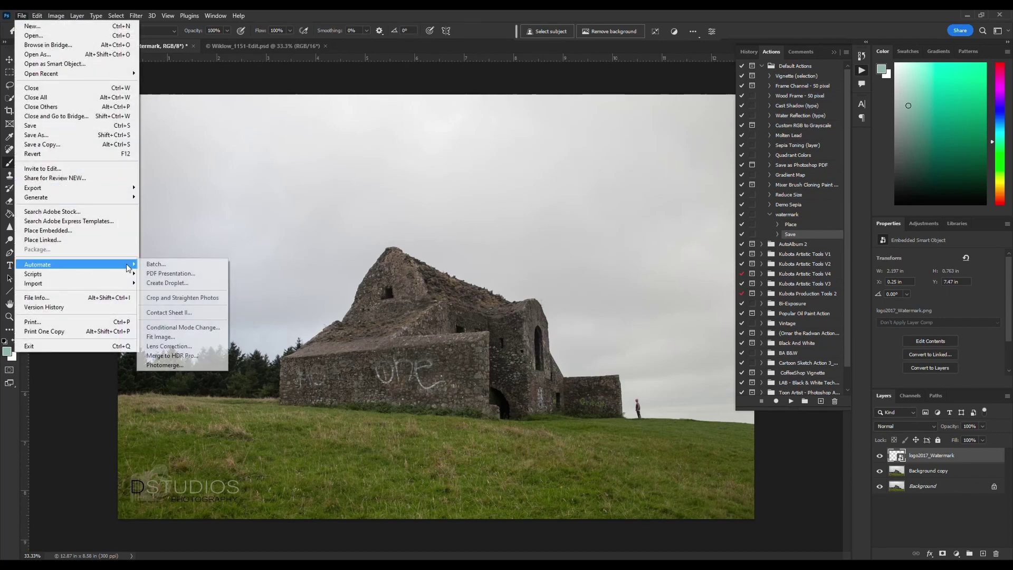
left_click(173, 263)
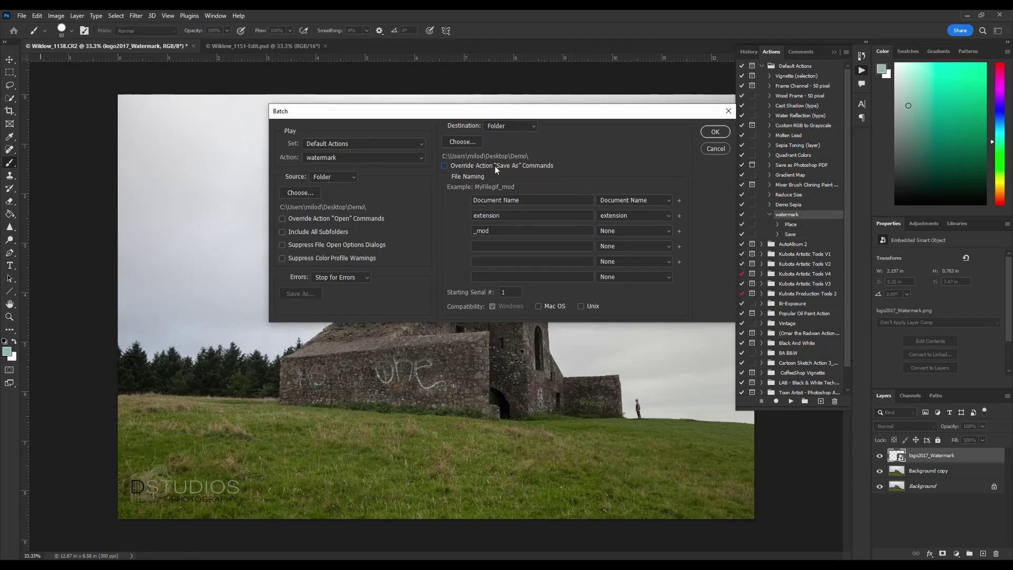
left_click(445, 166)
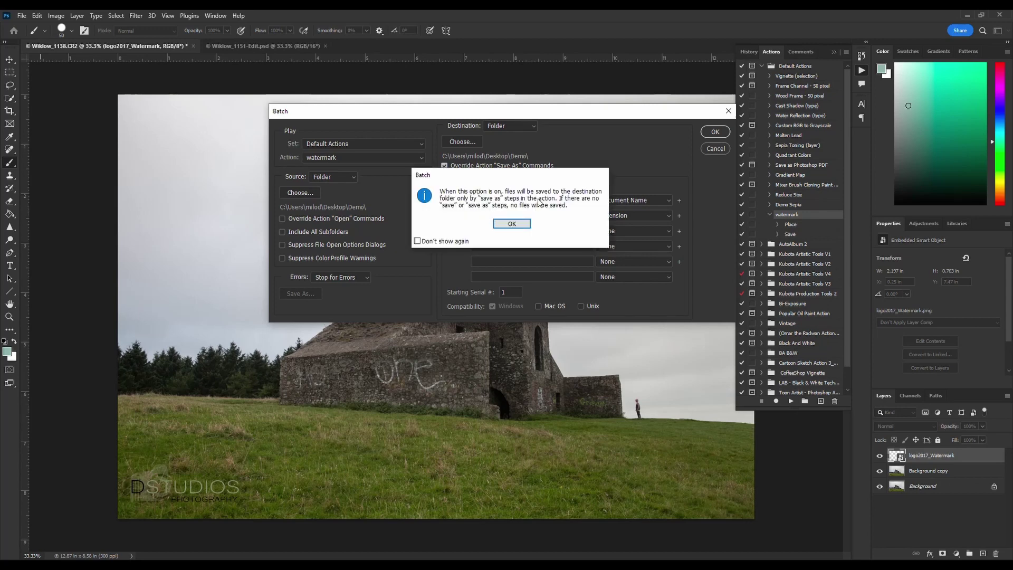
left_click(511, 223)
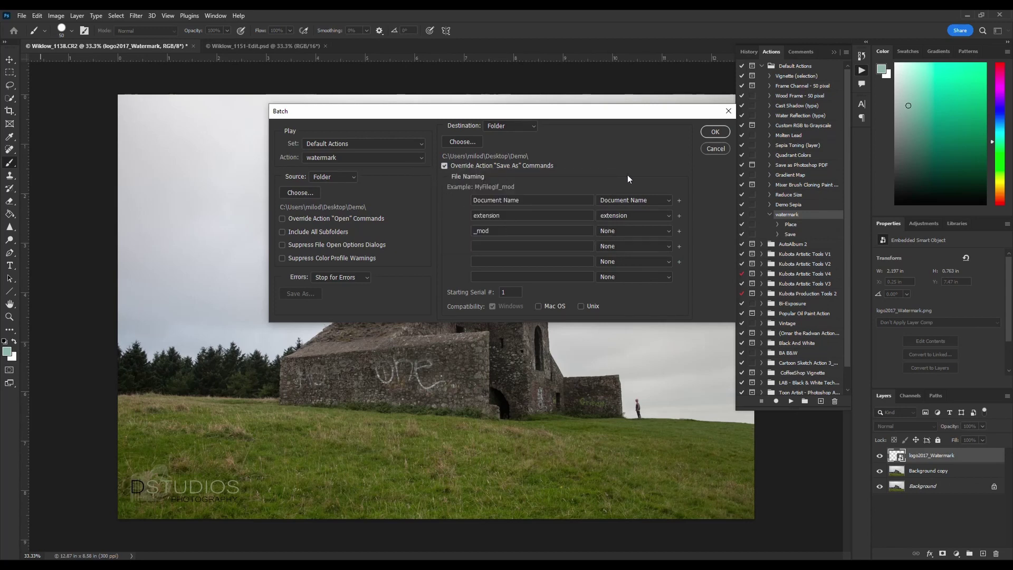
left_click(715, 133)
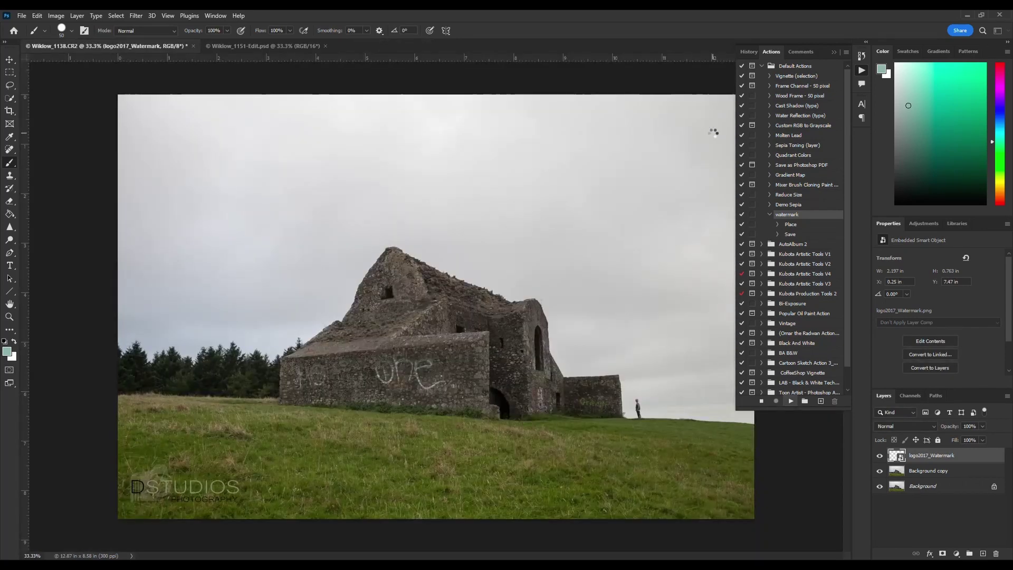
Preview the watermarked _MG_0283 and _MG_0262jpg_mod copies in the Demo folder, then return to Photoshop.
key("alt+Tab")
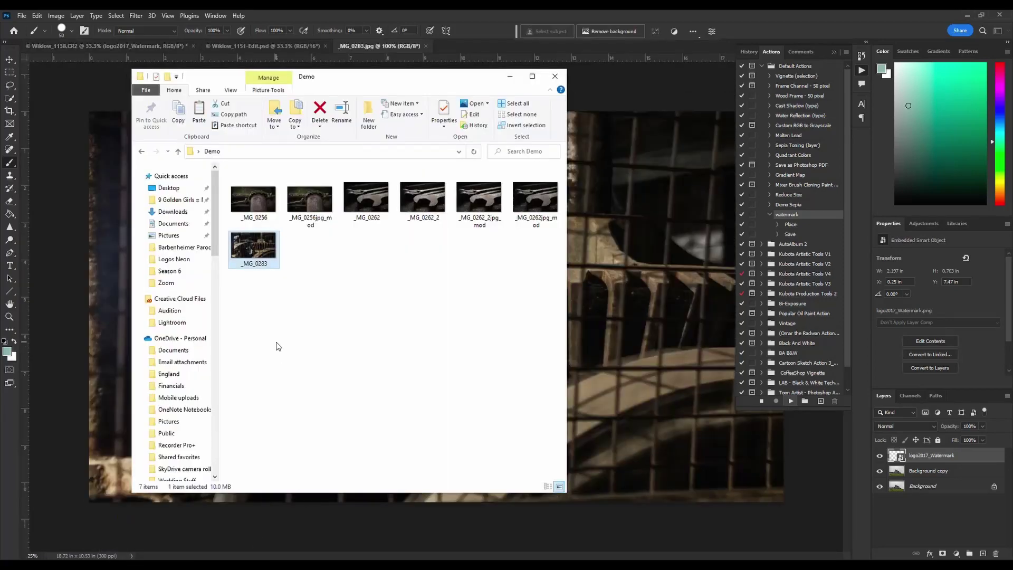
double_click(305, 251)
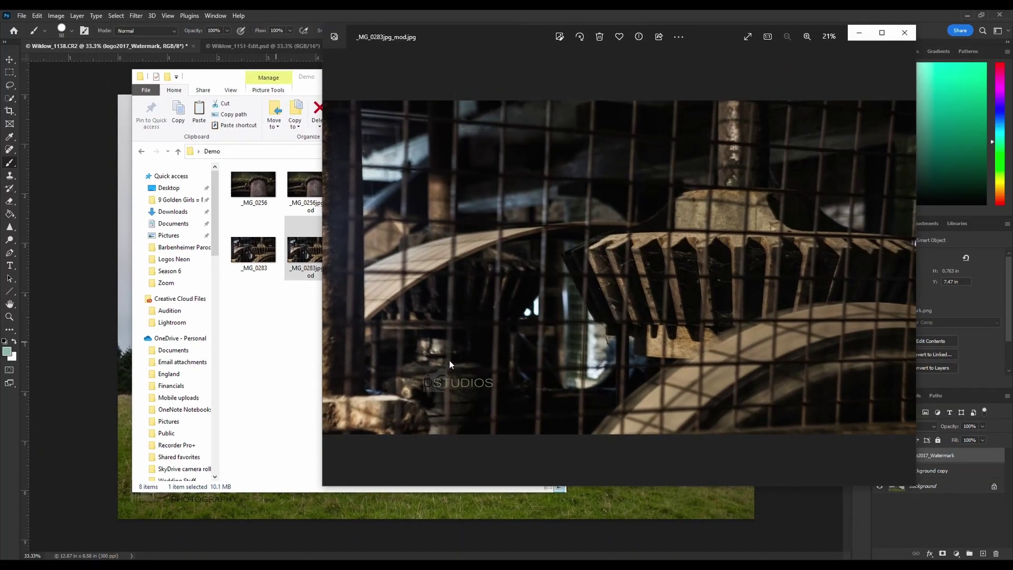
left_click(903, 34)
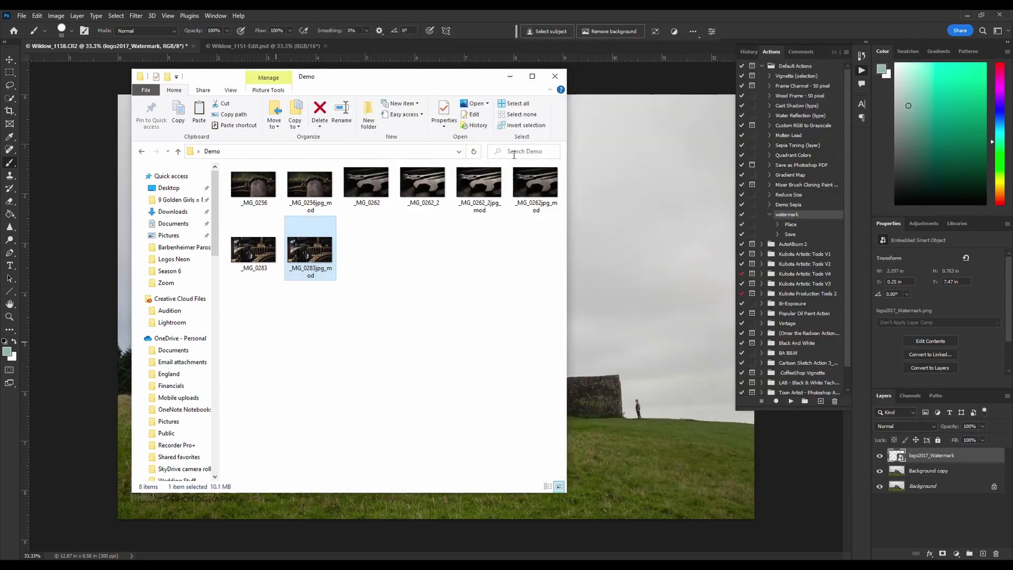
double_click(528, 187)
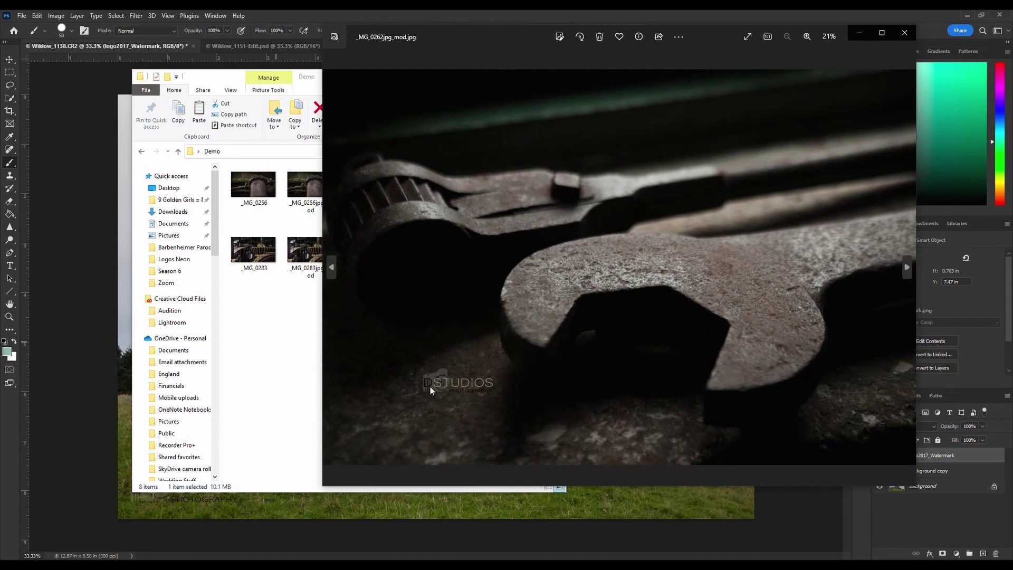
left_click(904, 33)
left_click(546, 87)
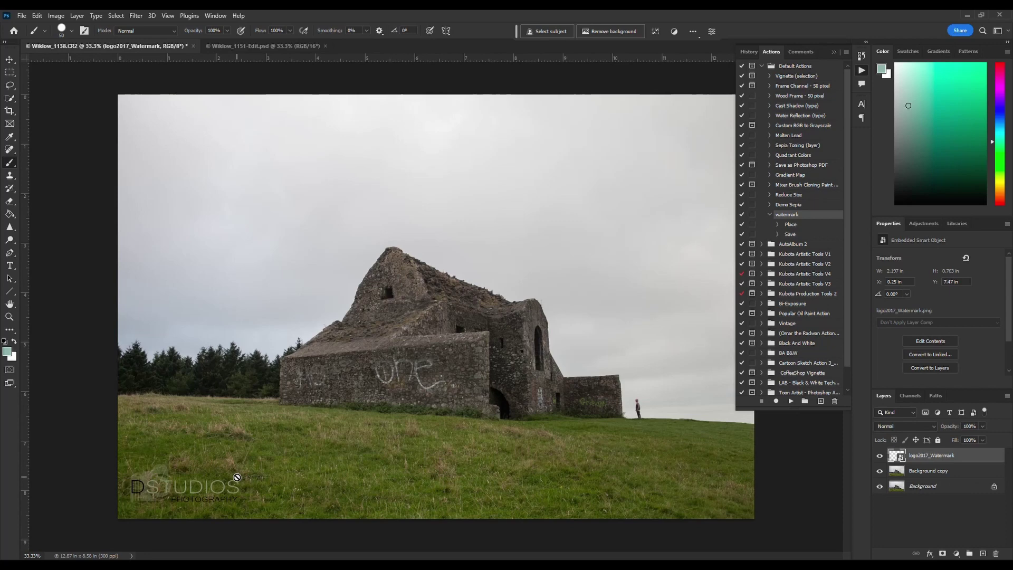
Expand the Most Used set in the Actions panel and select Digital Fill Flash copy.
left_click(834, 53)
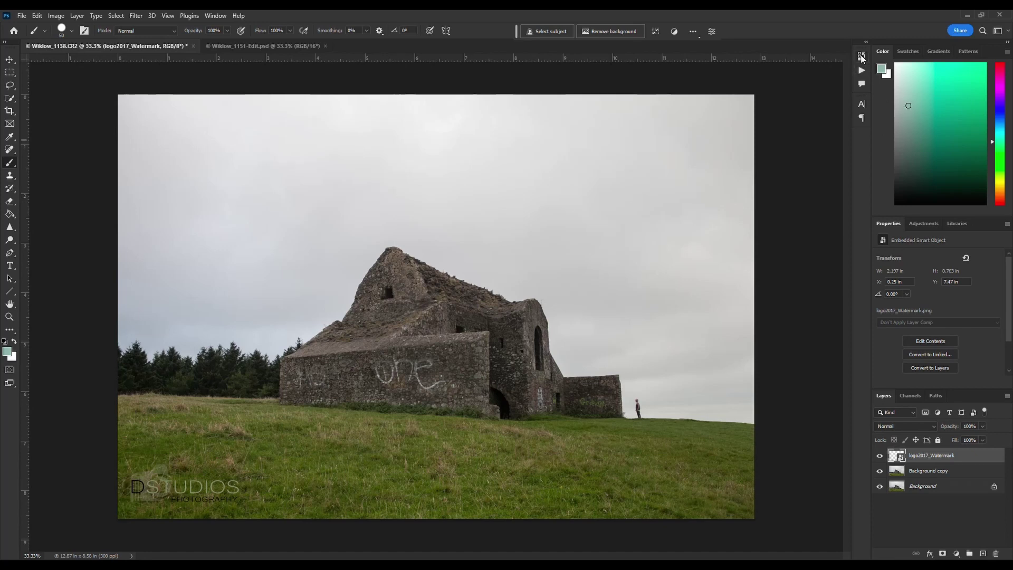
left_click(862, 56)
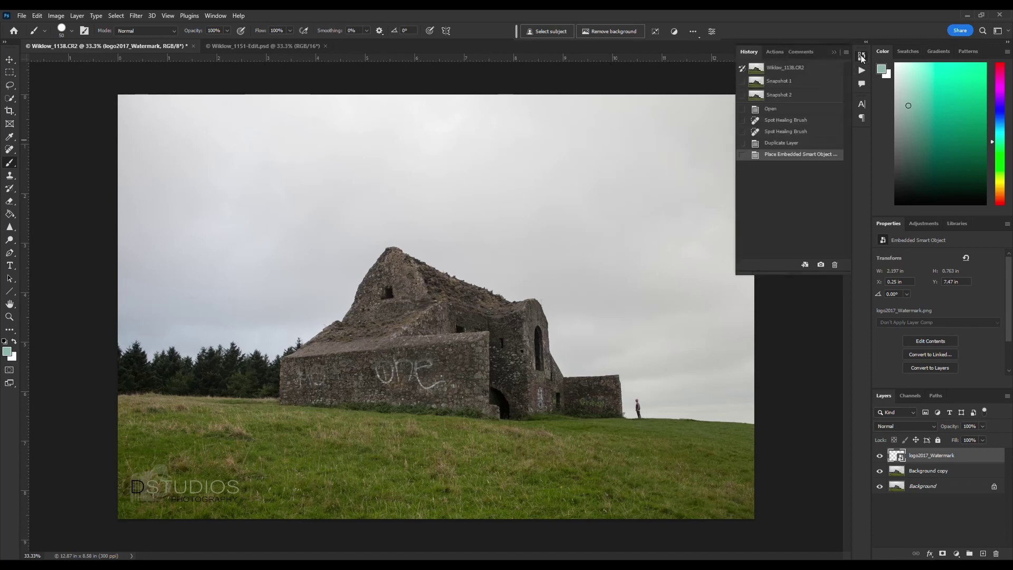
left_click(775, 51)
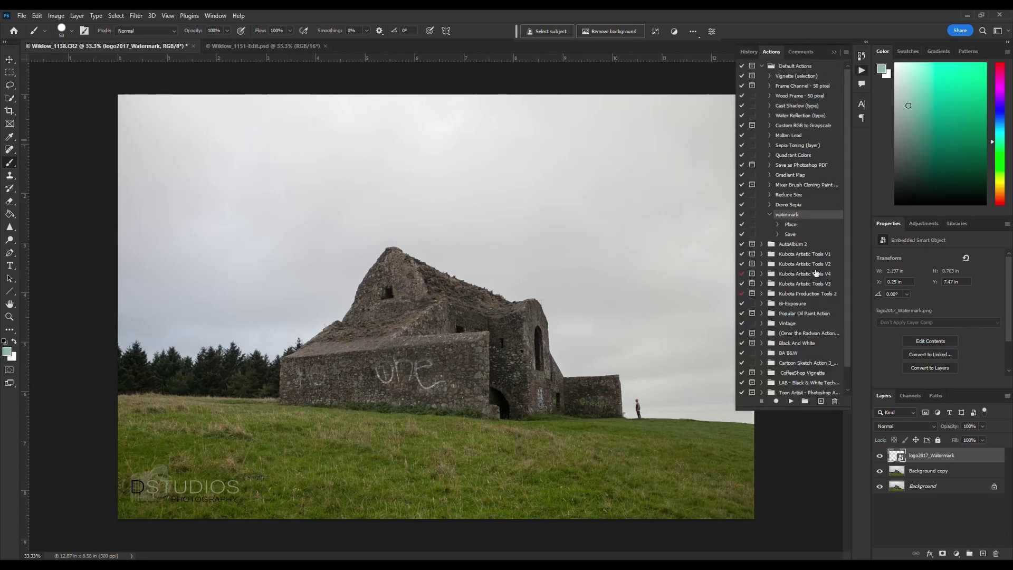
scroll(817, 273, "down", 1)
left_click(762, 390)
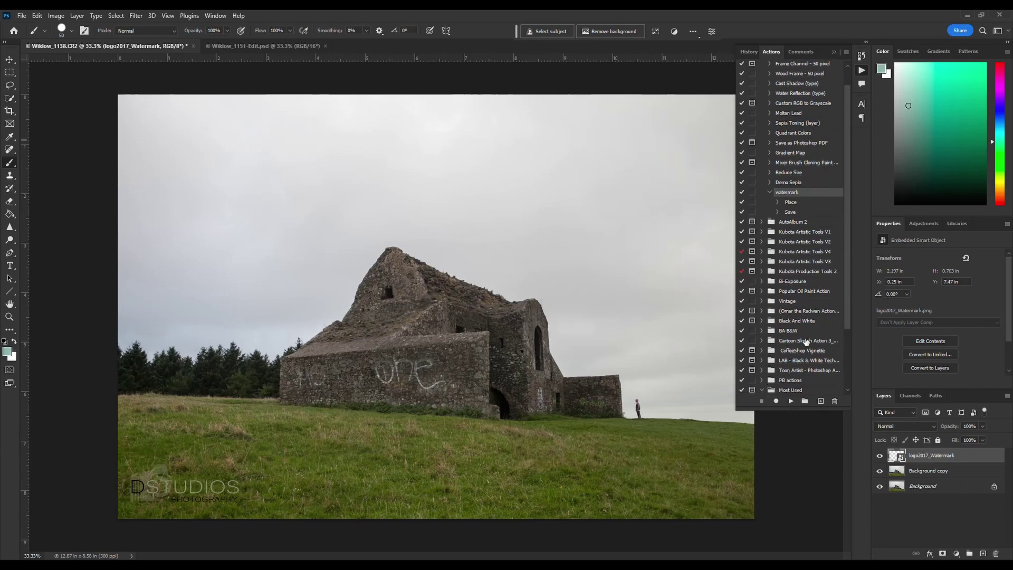
scroll(806, 342, "down", 4)
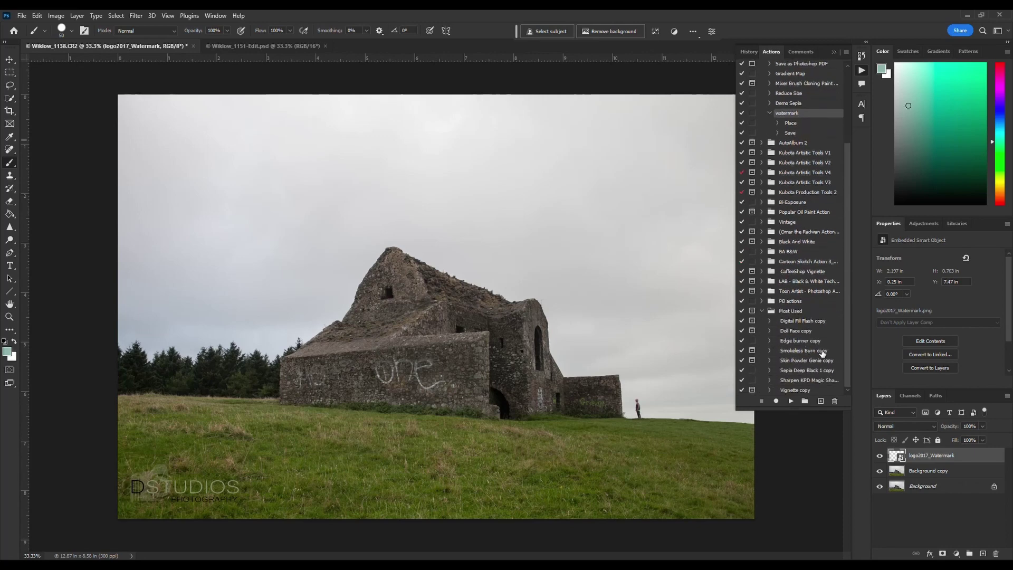
left_click(796, 322)
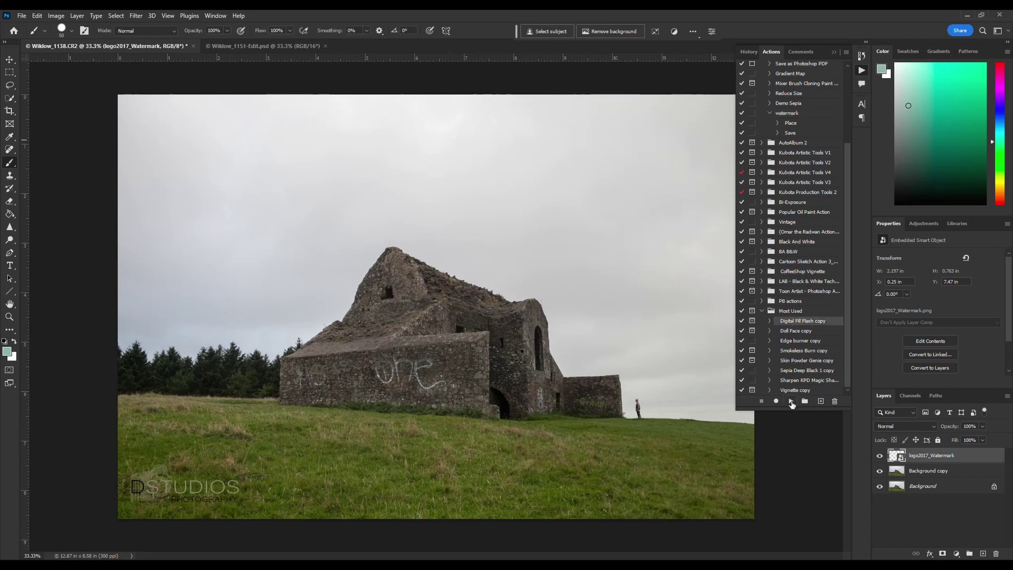
Play Digital Fill Flash copy, paint the sky with a 300 px brush, then fill the Digifill mask black.
left_click(792, 402)
key("Return")
key("Return")
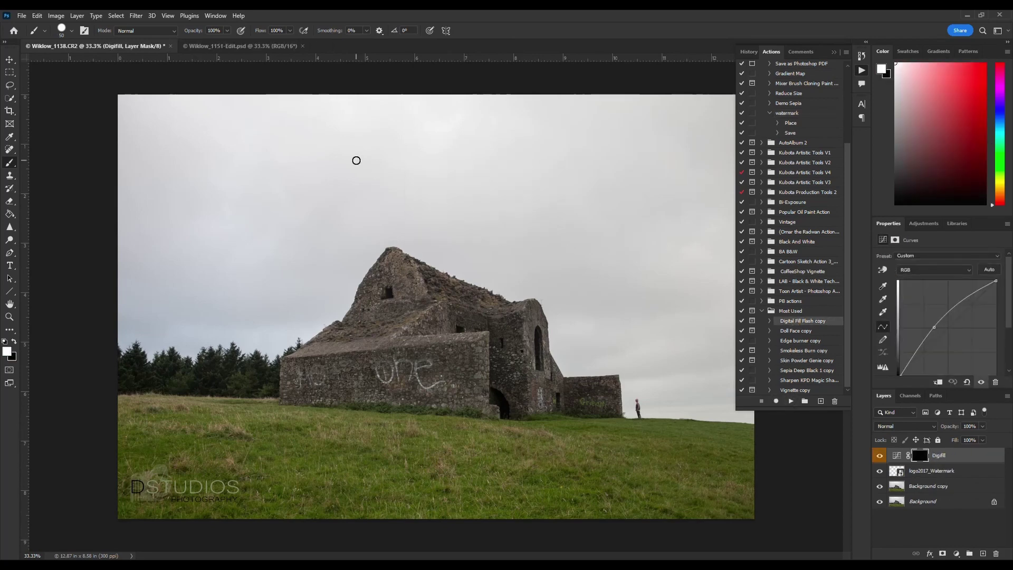
key("bracketright")
key("bracketright")
key("bracketright")
key("bracketright")
key("bracketright")
key("bracketright")
key("bracketright")
key("bracketright")
key("bracketright")
key("bracketright")
key("bracketright")
key("bracketright")
mouse_move(129, 162)
left_mouse_down()
mouse_move(443, 159)
mouse_move(125, 153)
mouse_move(521, 113)
mouse_move(111, 233)
mouse_move(158, 222)
mouse_move(388, 246)
left_mouse_up()
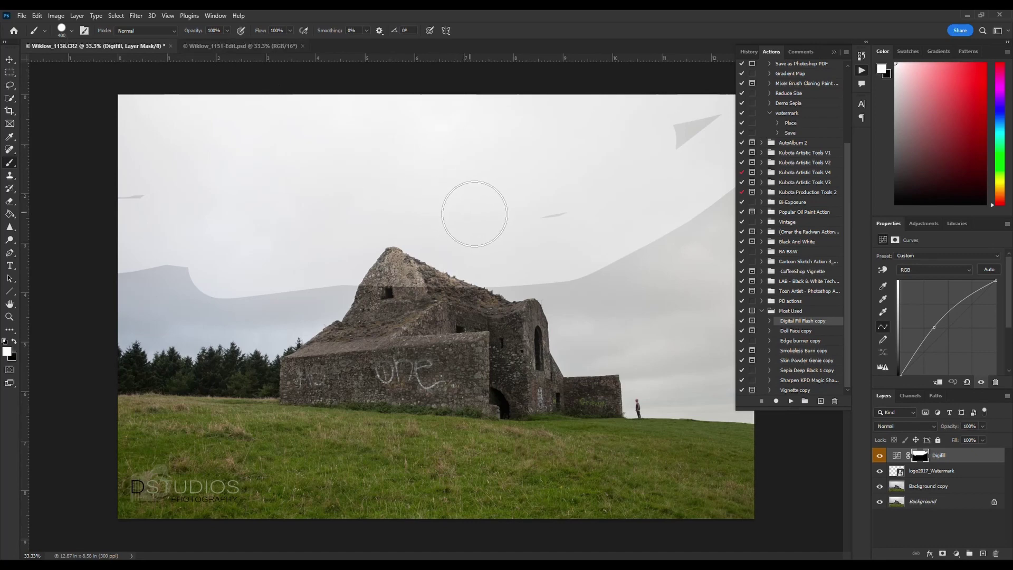
key("ctrl+BackSpace")
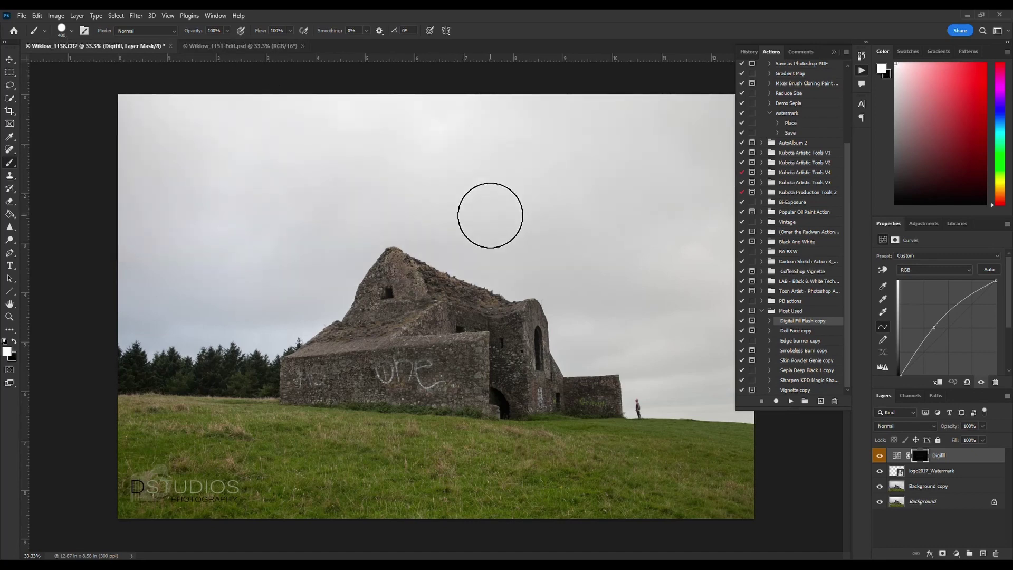
left_click(796, 390)
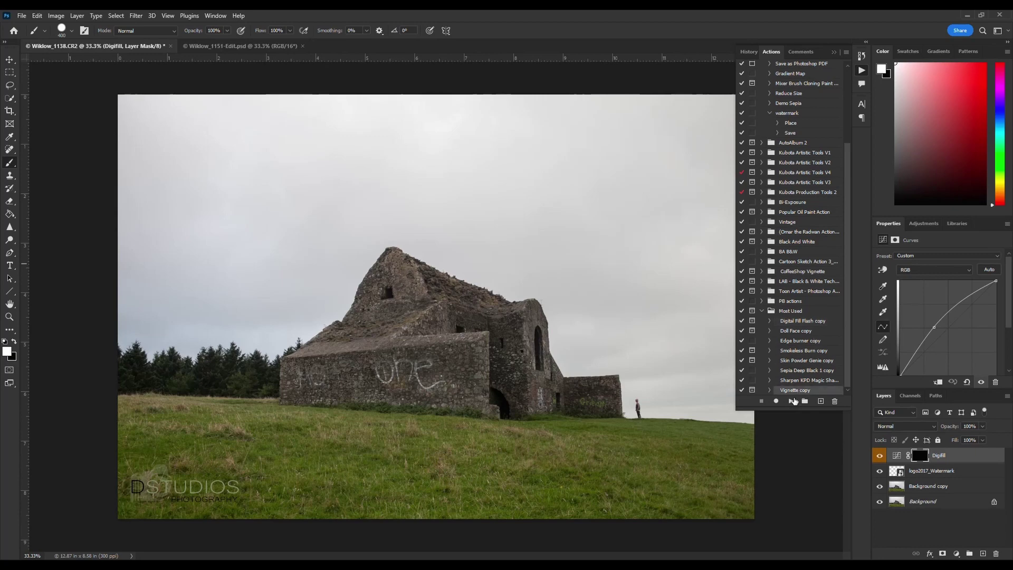
Play Vignette copy, stretch the oval around the stone ruin, and blur its edge at 77.4 px.
left_click(792, 401)
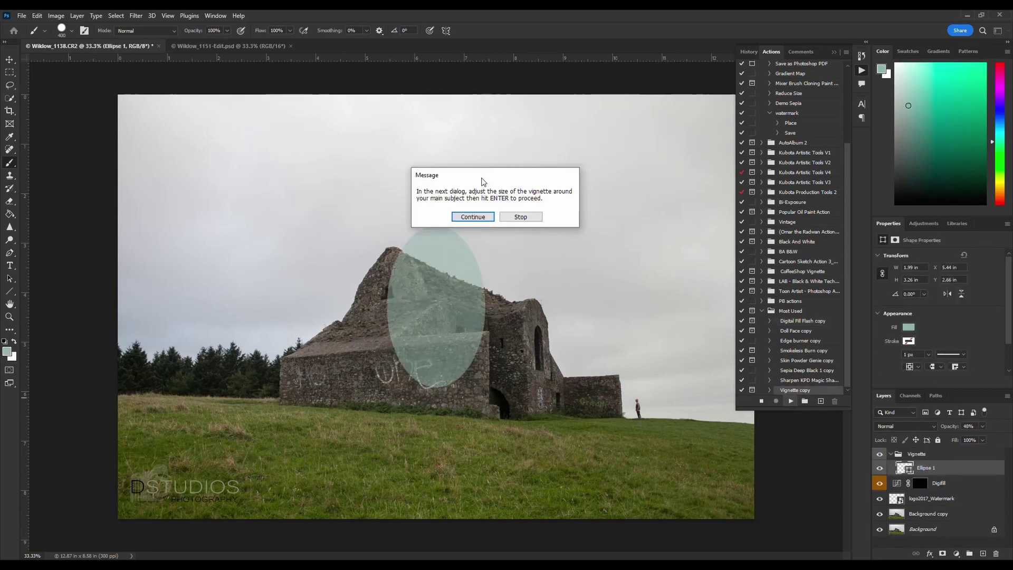
left_click(473, 217)
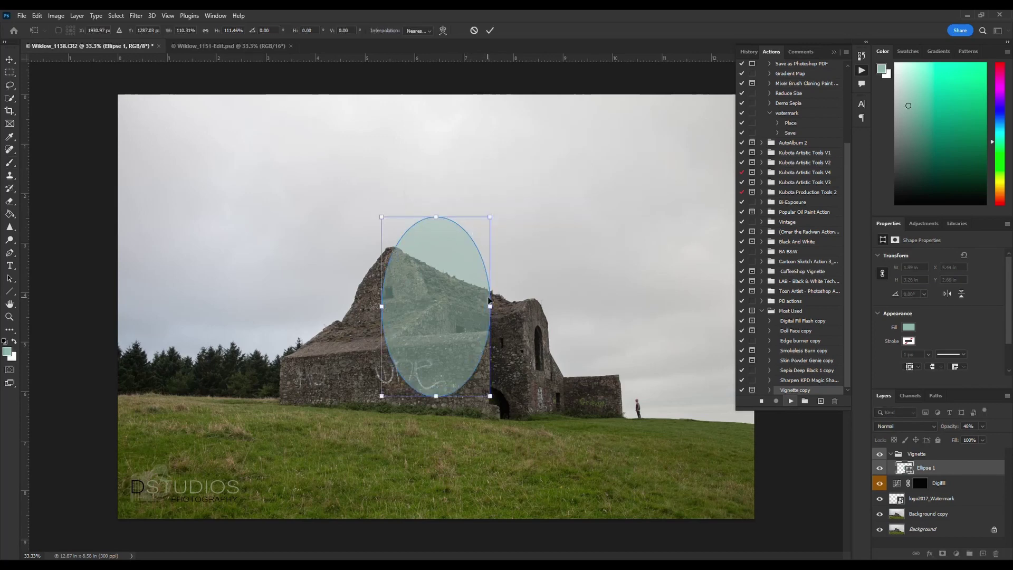
left_click_drag(490, 310, 722, 306)
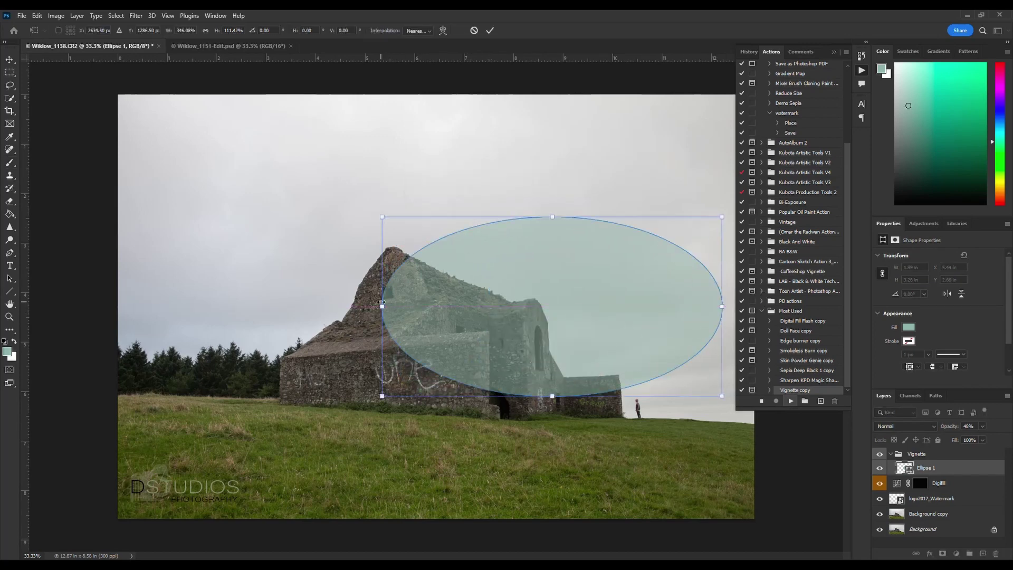
left_click_drag(383, 306, 190, 306)
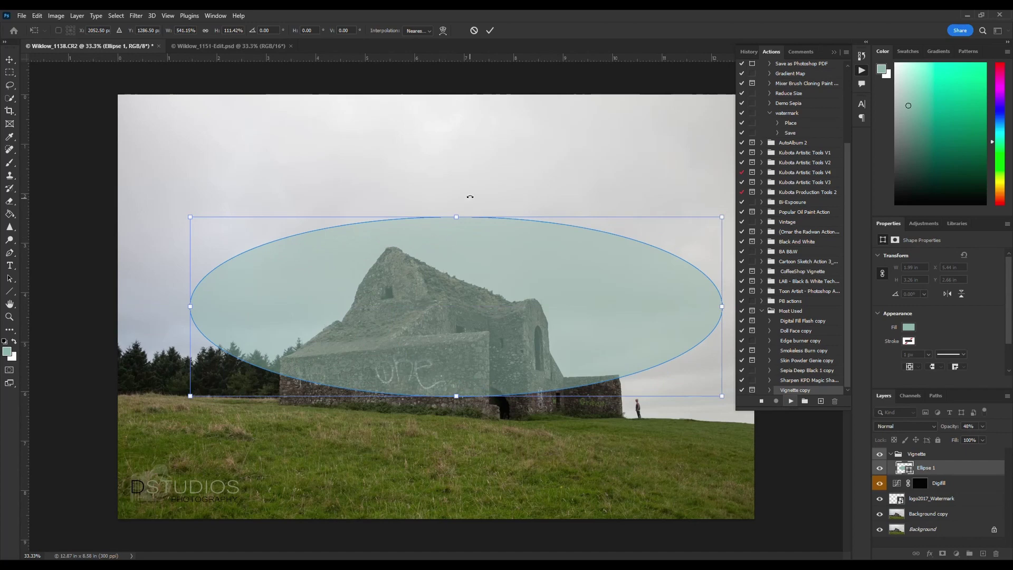
left_click_drag(456, 217, 456, 117)
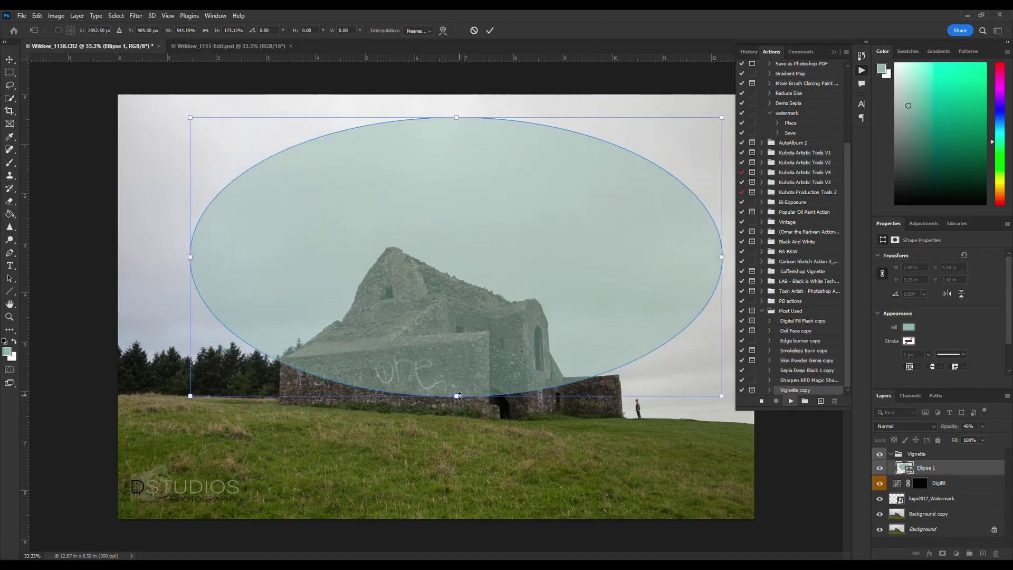
left_click_drag(457, 396, 457, 508)
left_click_drag(459, 372, 446, 373)
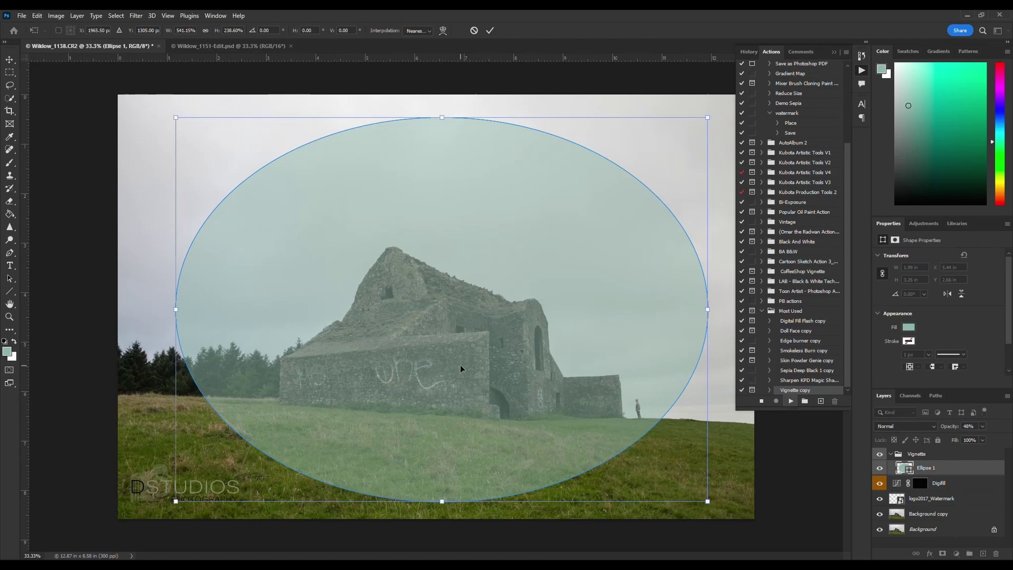
key("Return")
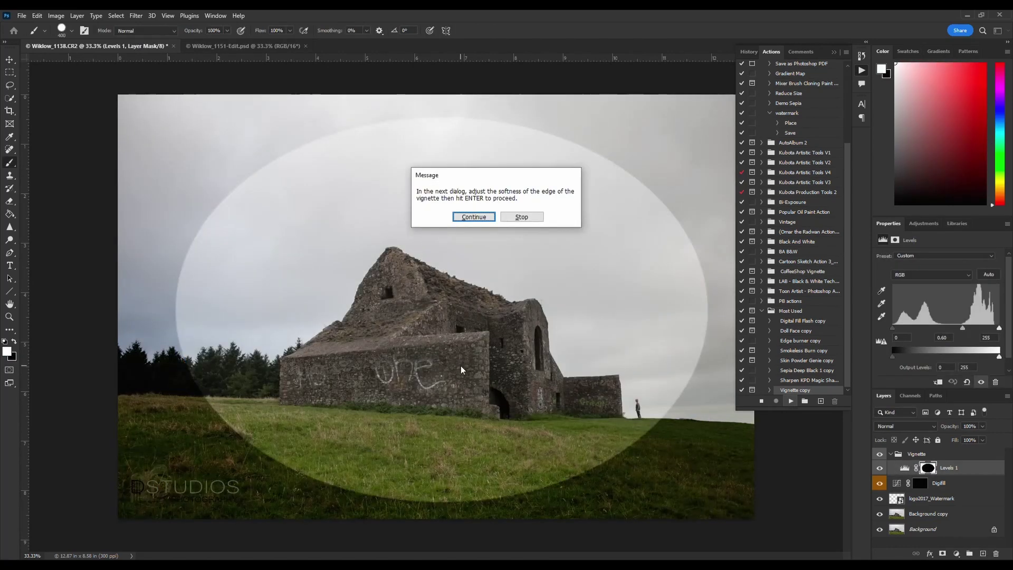
key("Return")
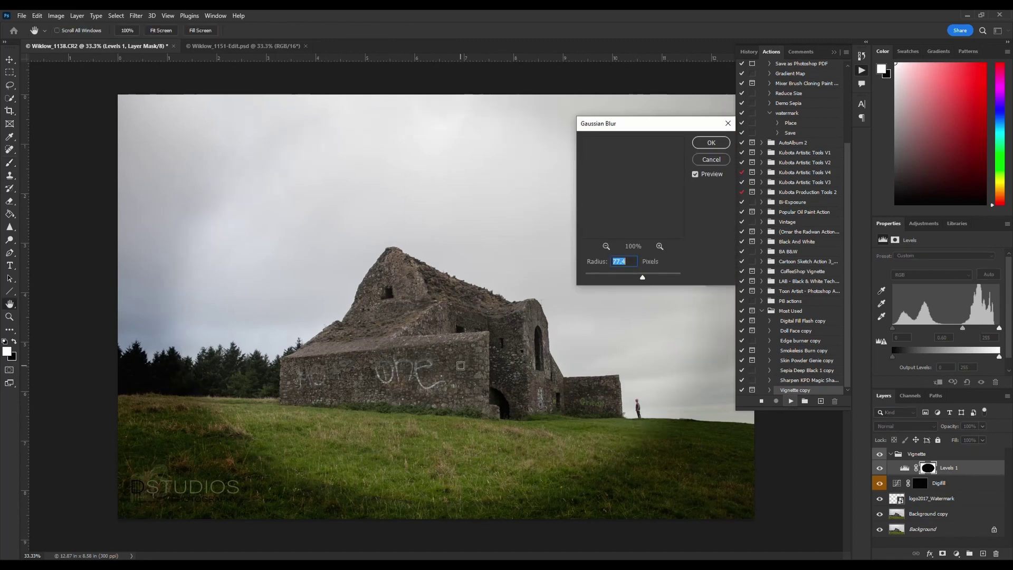
left_click(711, 143)
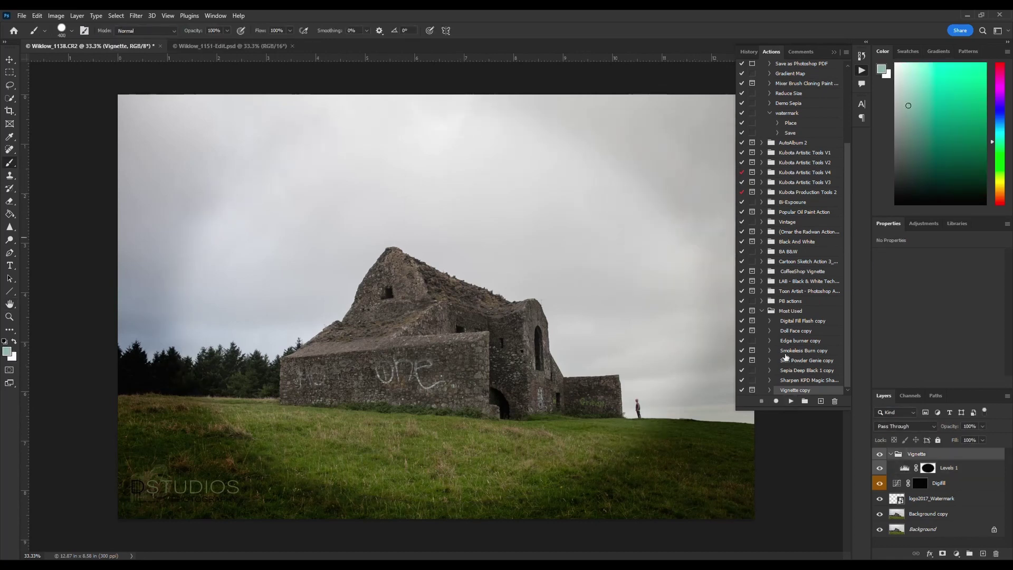
Expand the Vignette copy action's recorded steps and select its Stop step.
left_click(771, 391)
scroll(844, 280, "down", 5)
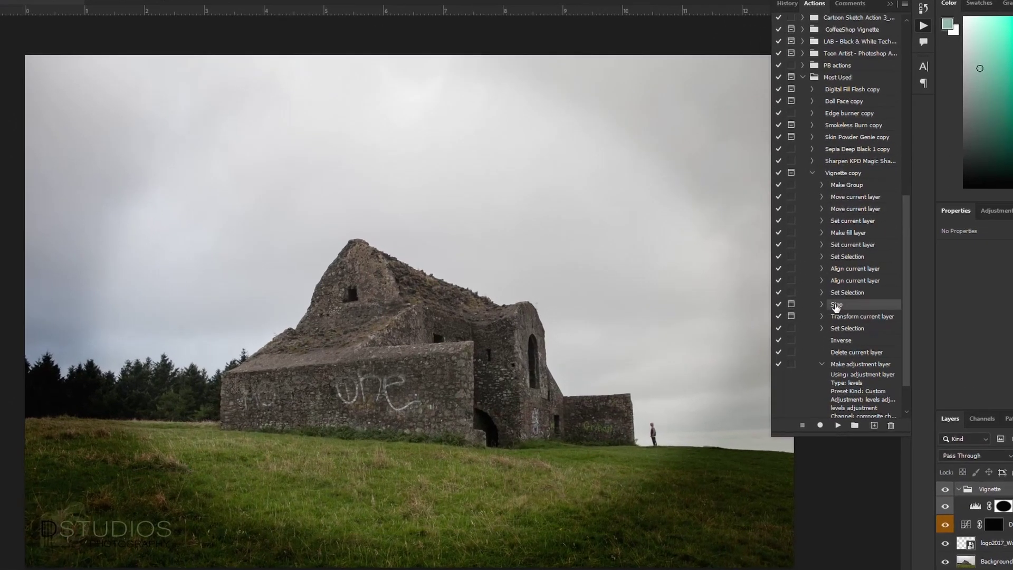
left_click(788, 301)
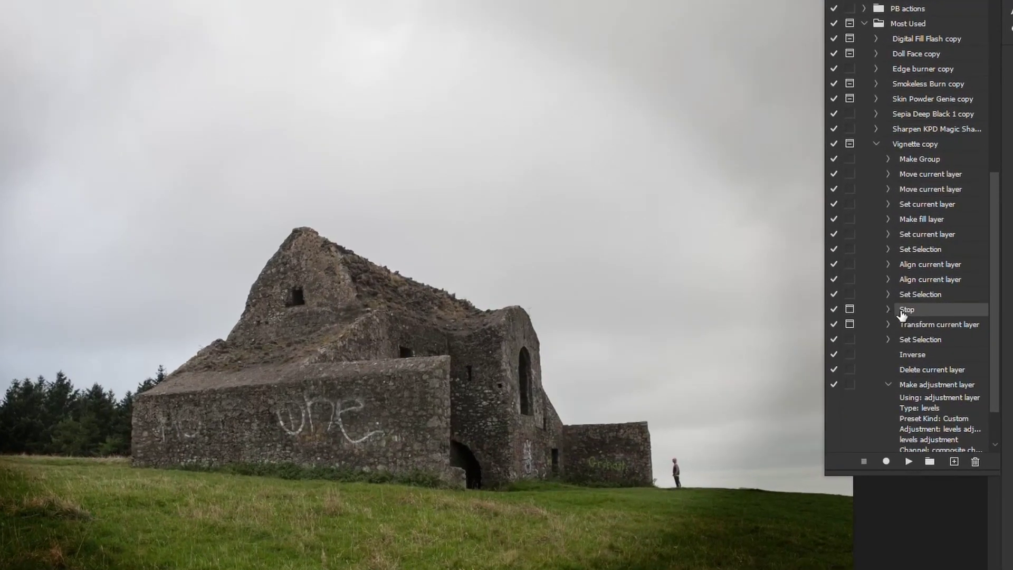